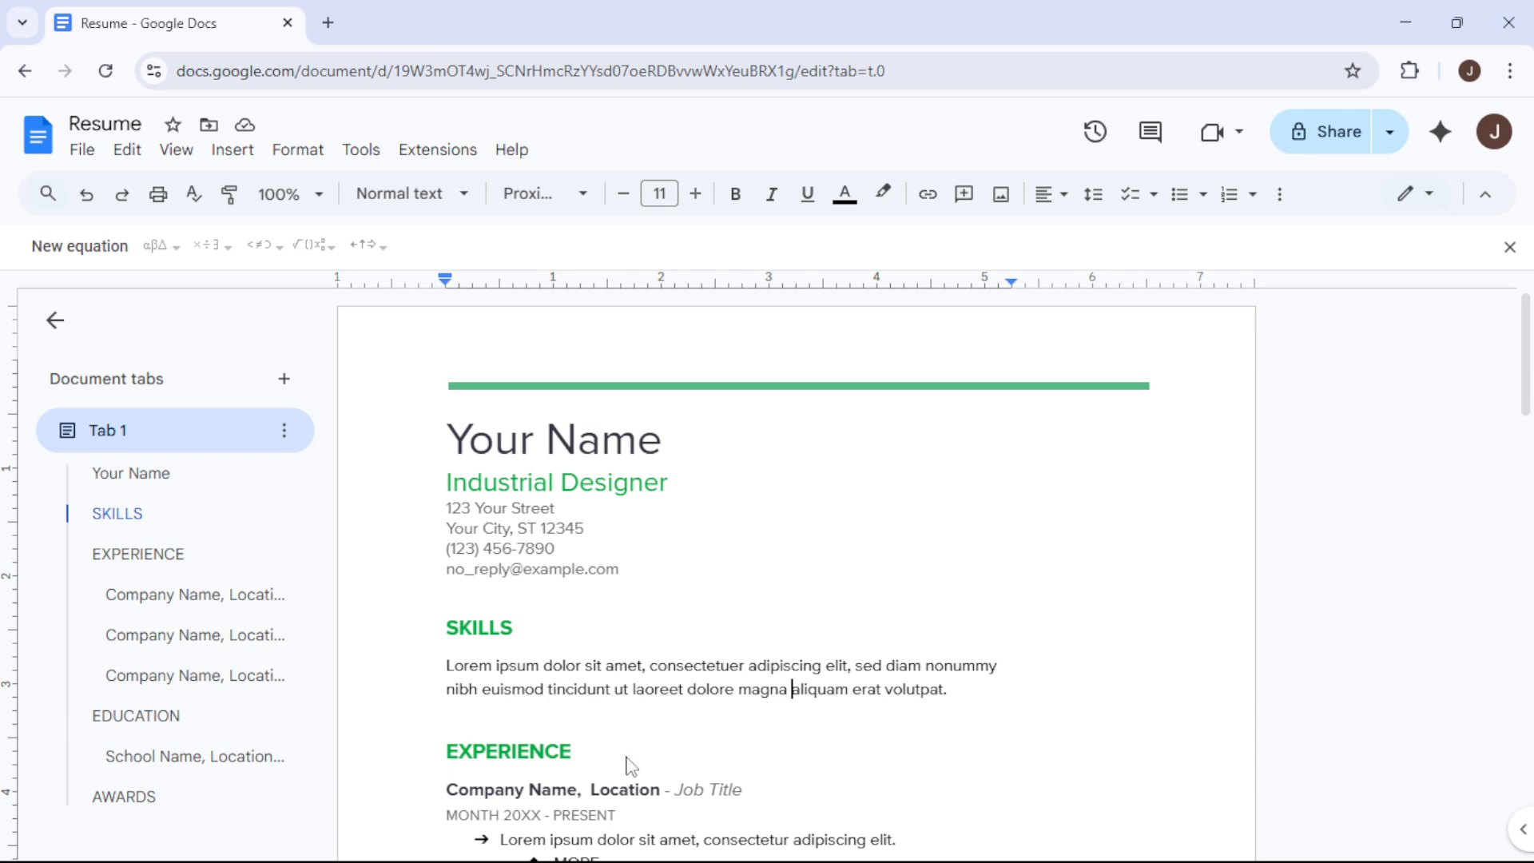
pyautogui.click(630, 761)
pyautogui.scroll(-4, 671, 735)
pyautogui.scroll(-5, 677, 734)
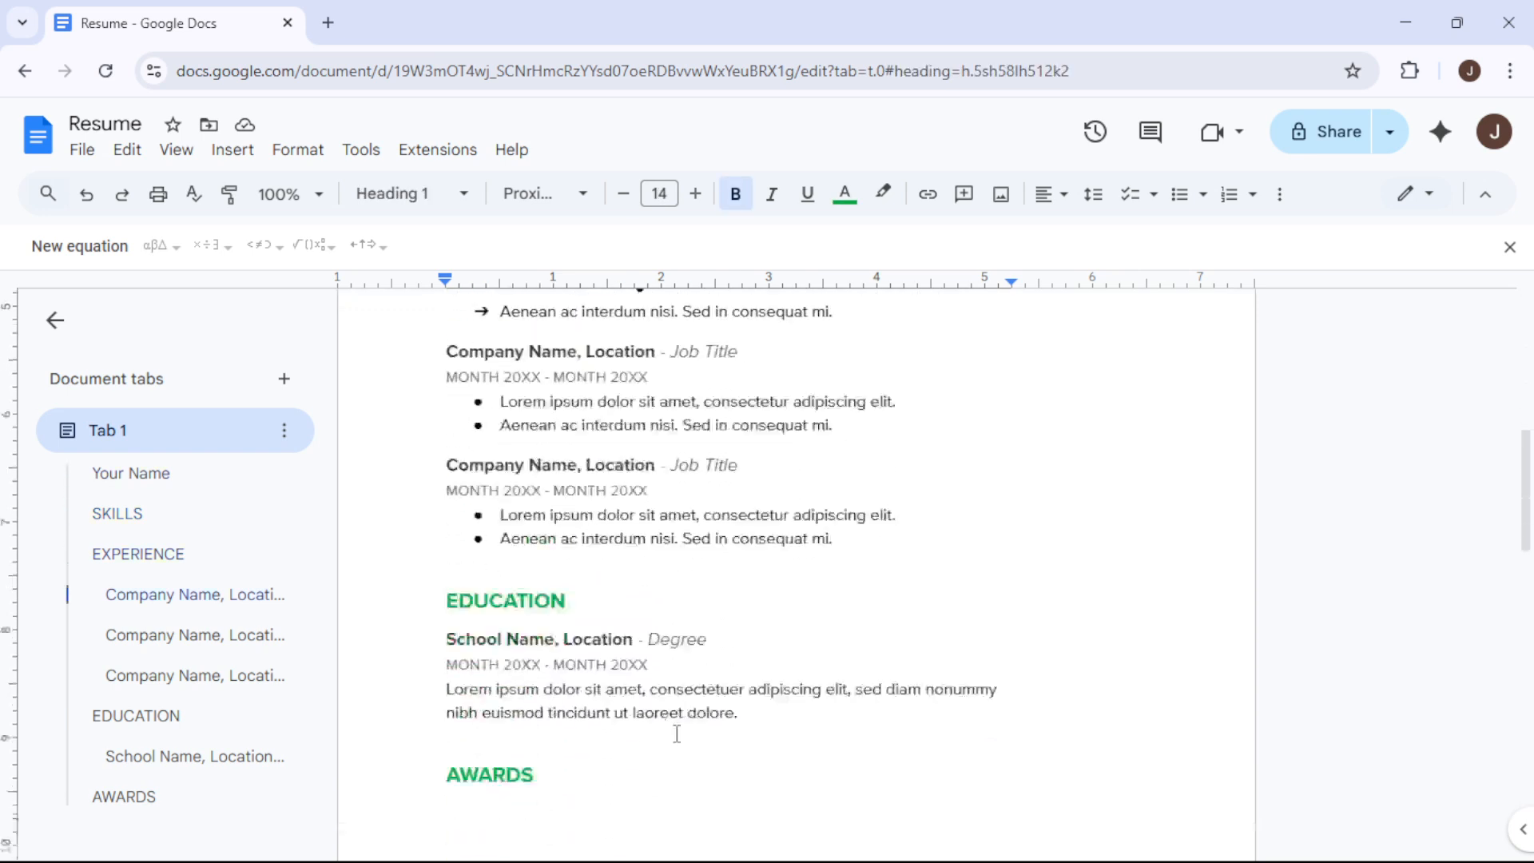
pyautogui.scroll(8, 678, 733)
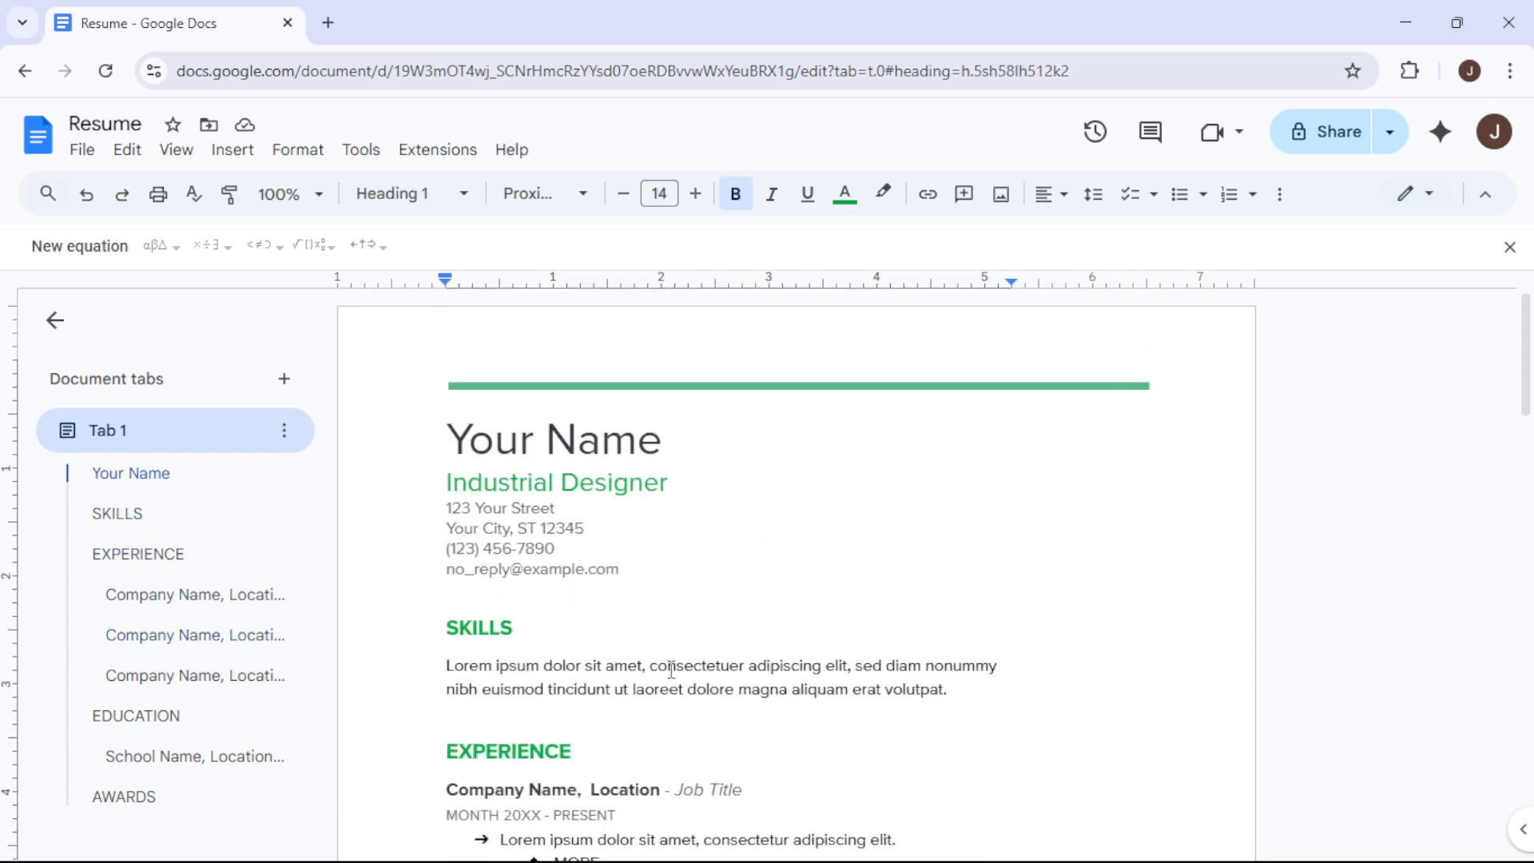
pyautogui.click(667, 664)
pyautogui.click(704, 542)
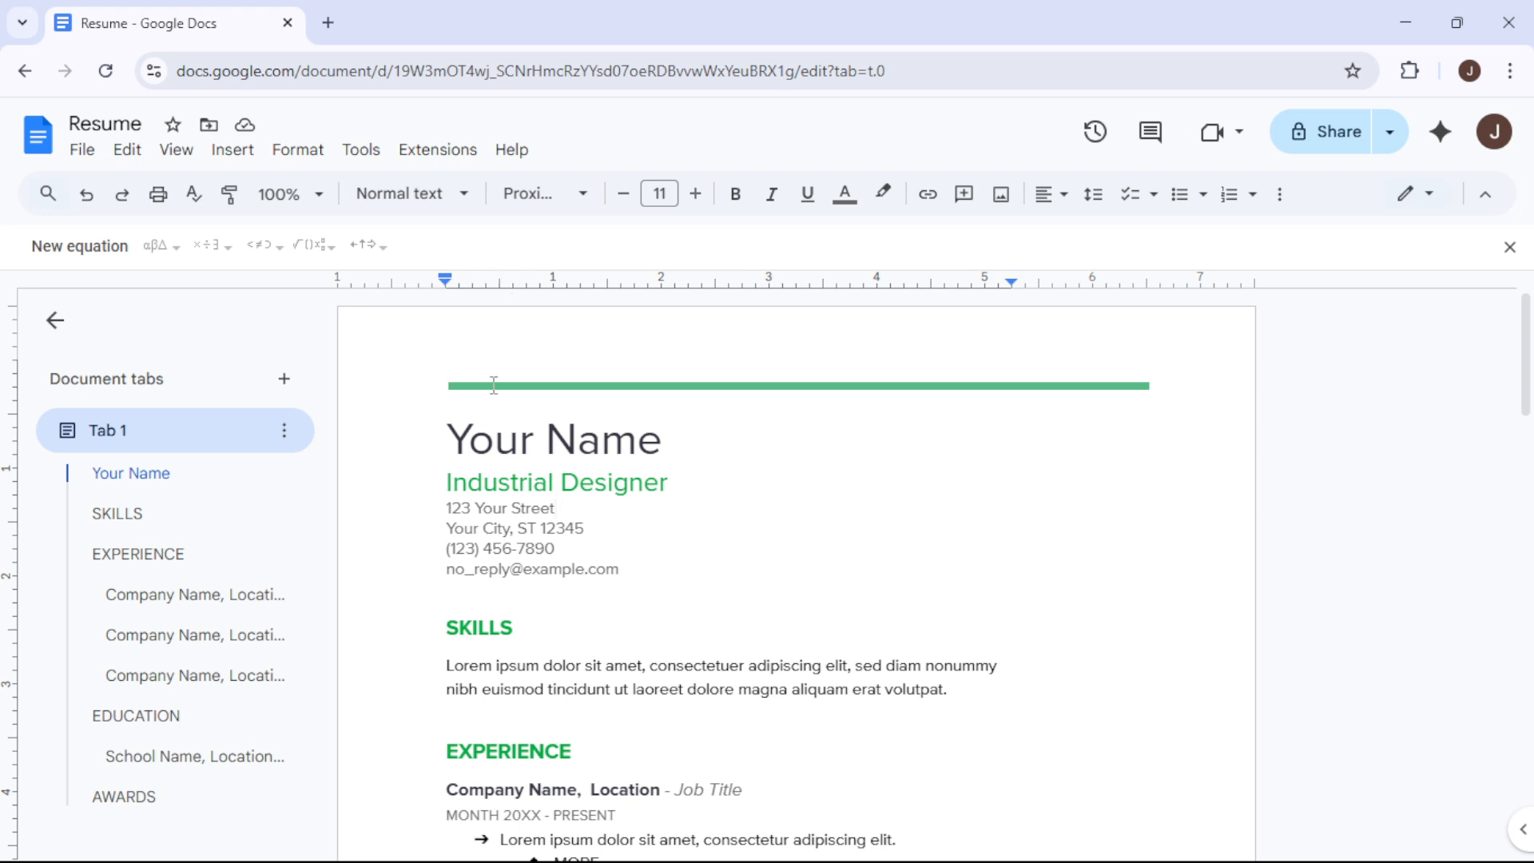
pyautogui.click(564, 511)
pyautogui.click(691, 488)
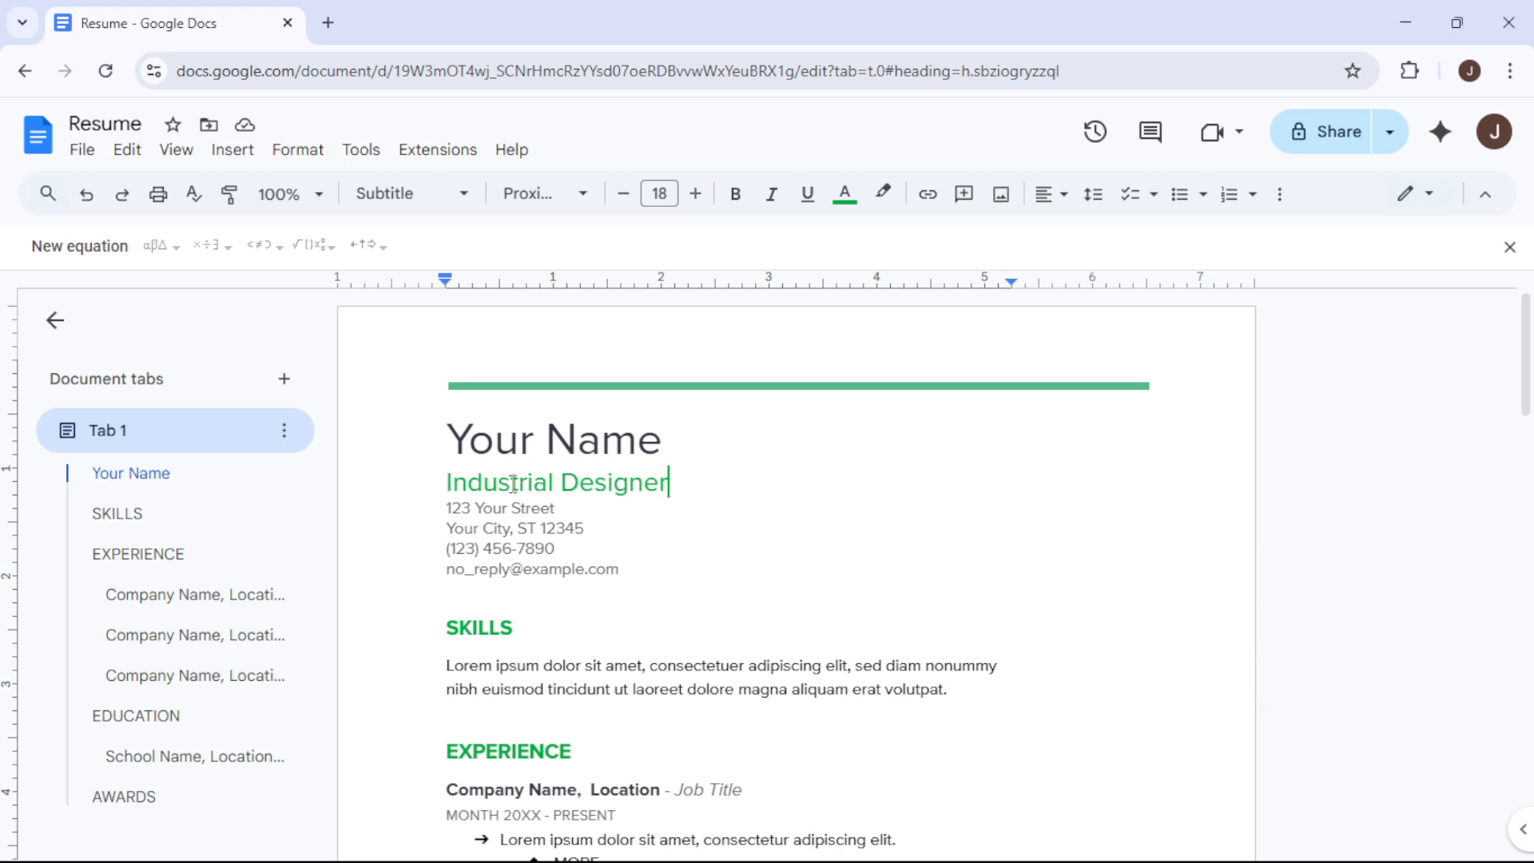
pyautogui.click(560, 511)
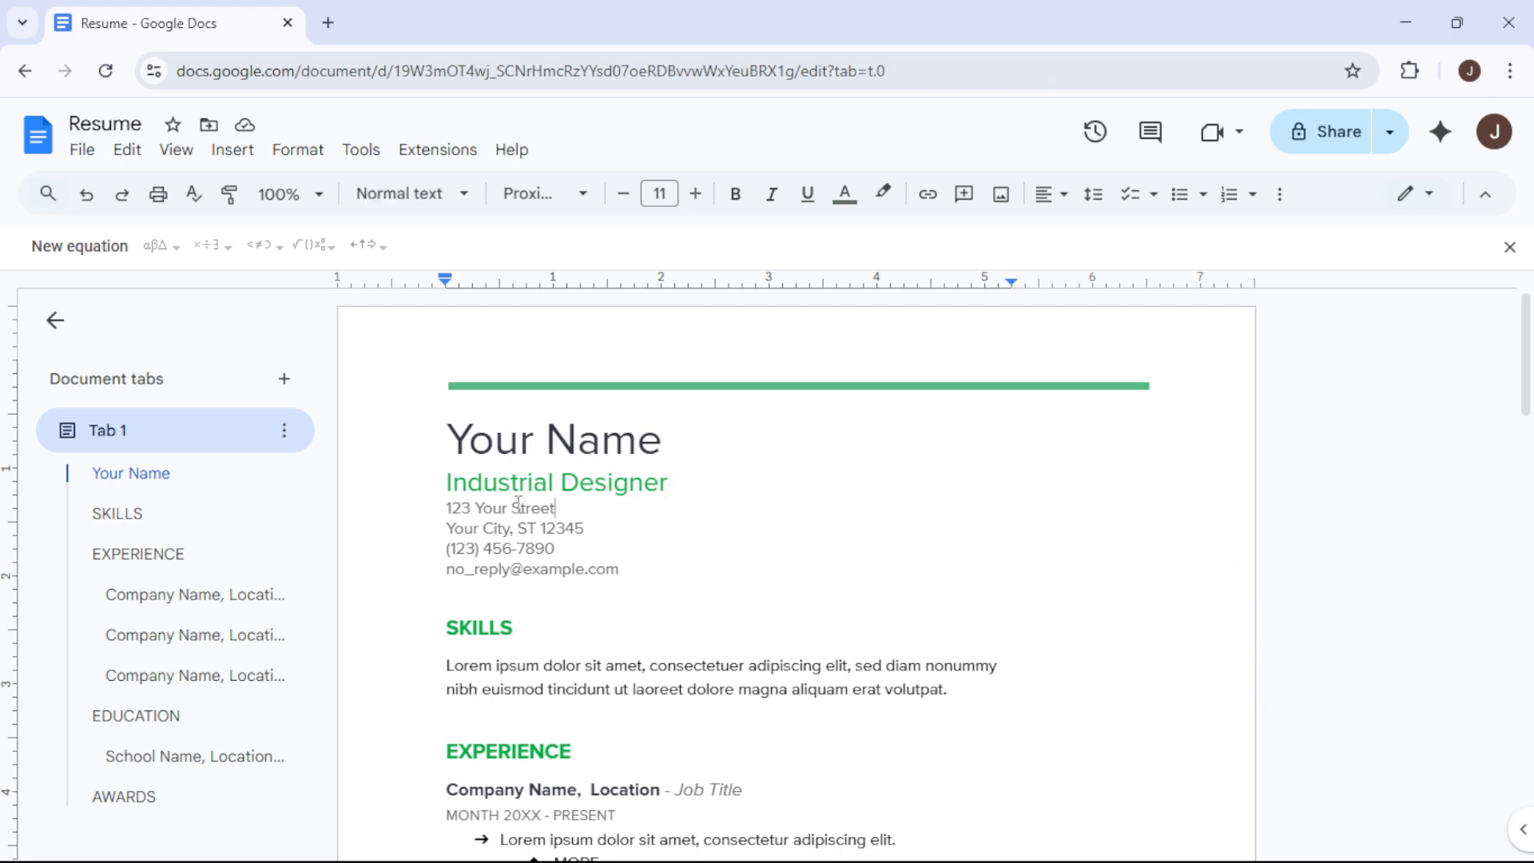
pyautogui.click(665, 493)
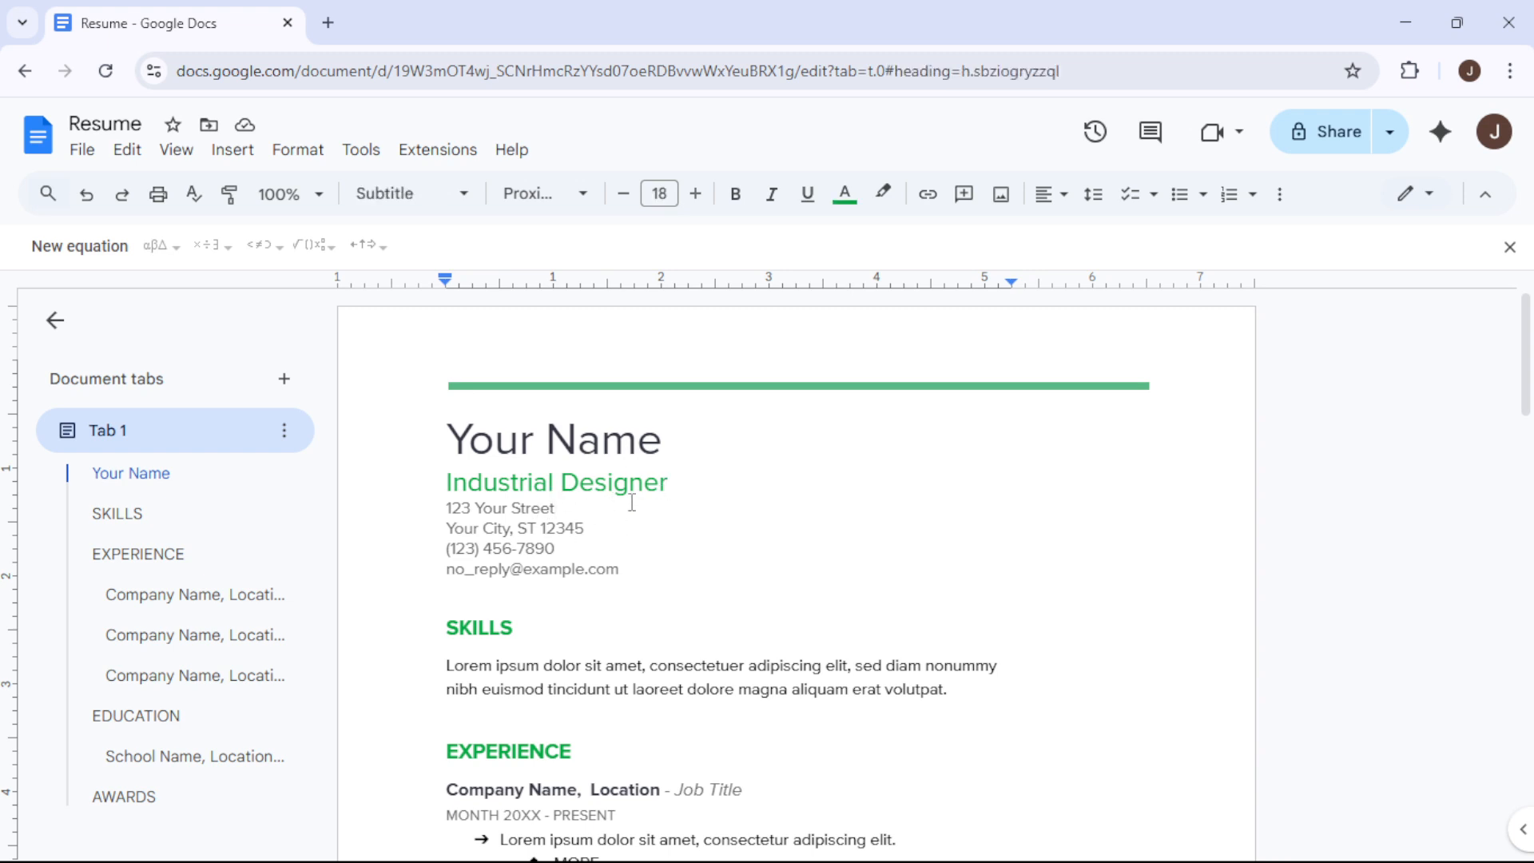
pyautogui.click(573, 508)
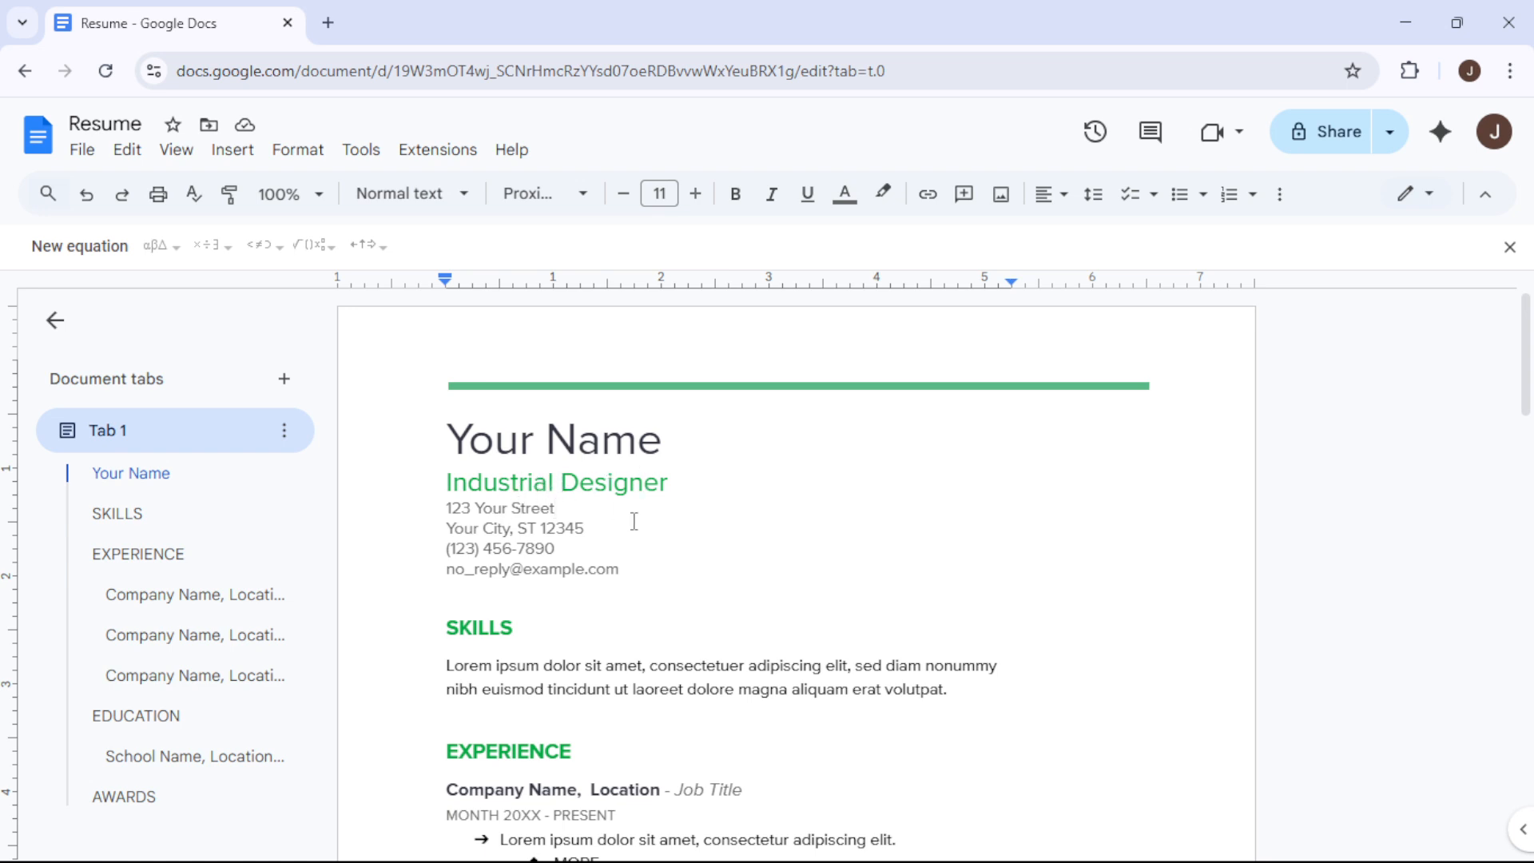
pyautogui.click(591, 639)
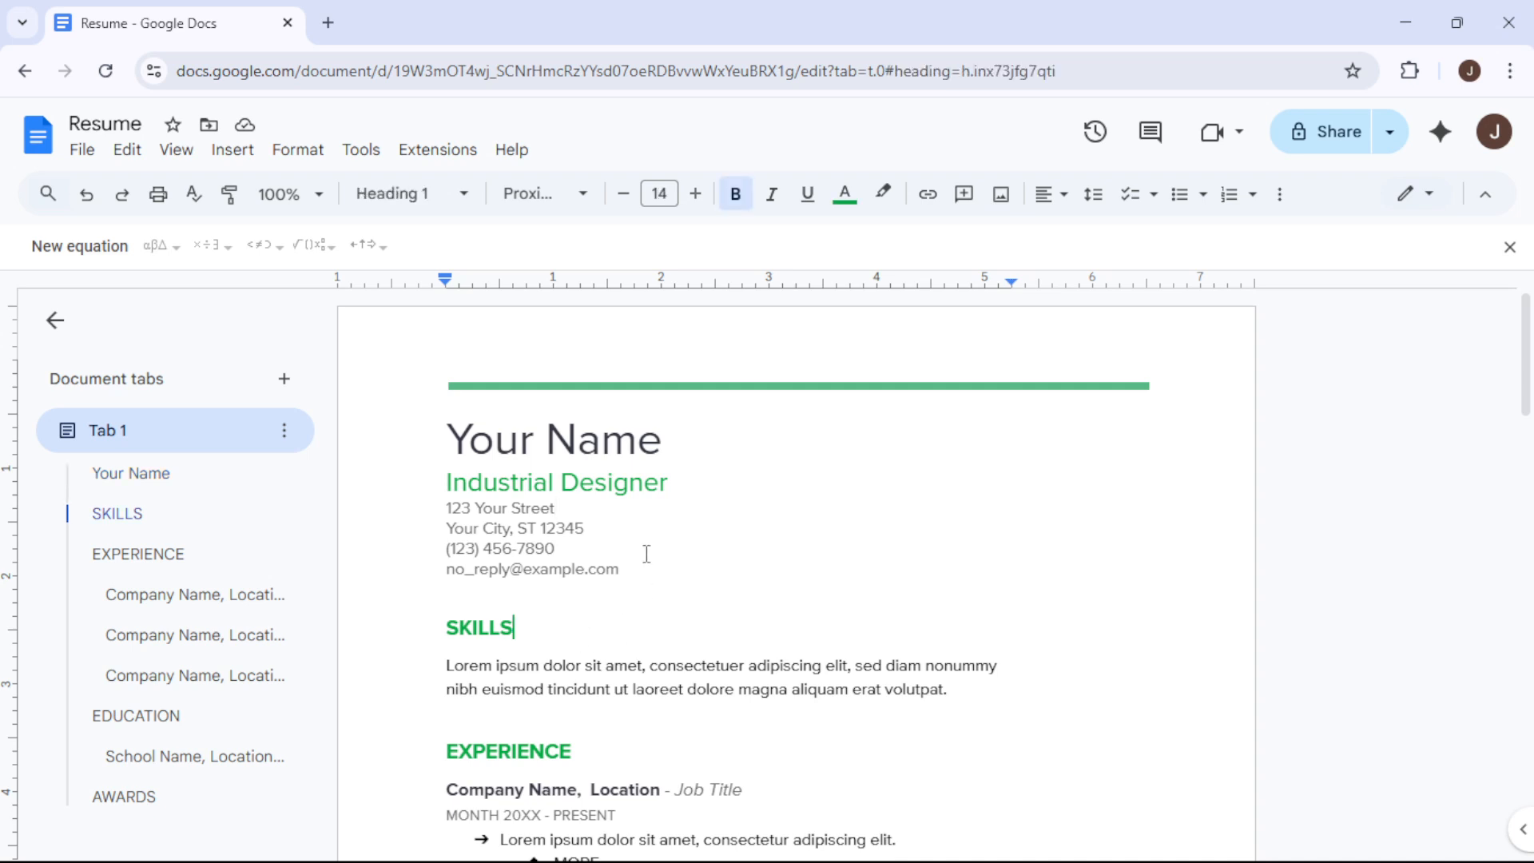
pyautogui.click(586, 530)
pyautogui.click(631, 505)
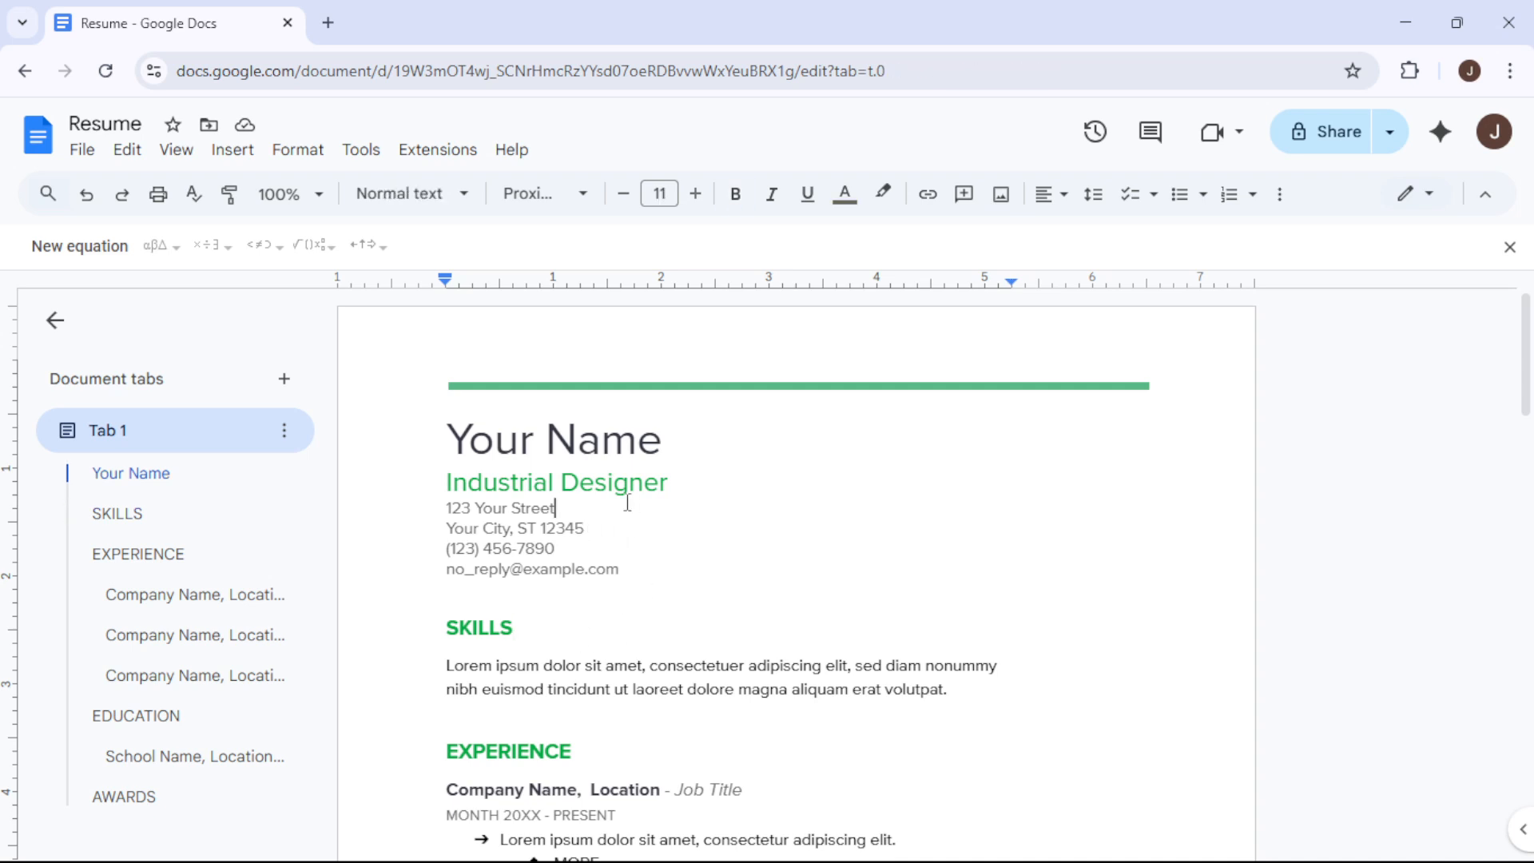
# Add a left tab stop at about 1.5 inches on the "Industrial Designer" line.
pyautogui.click(677, 478)
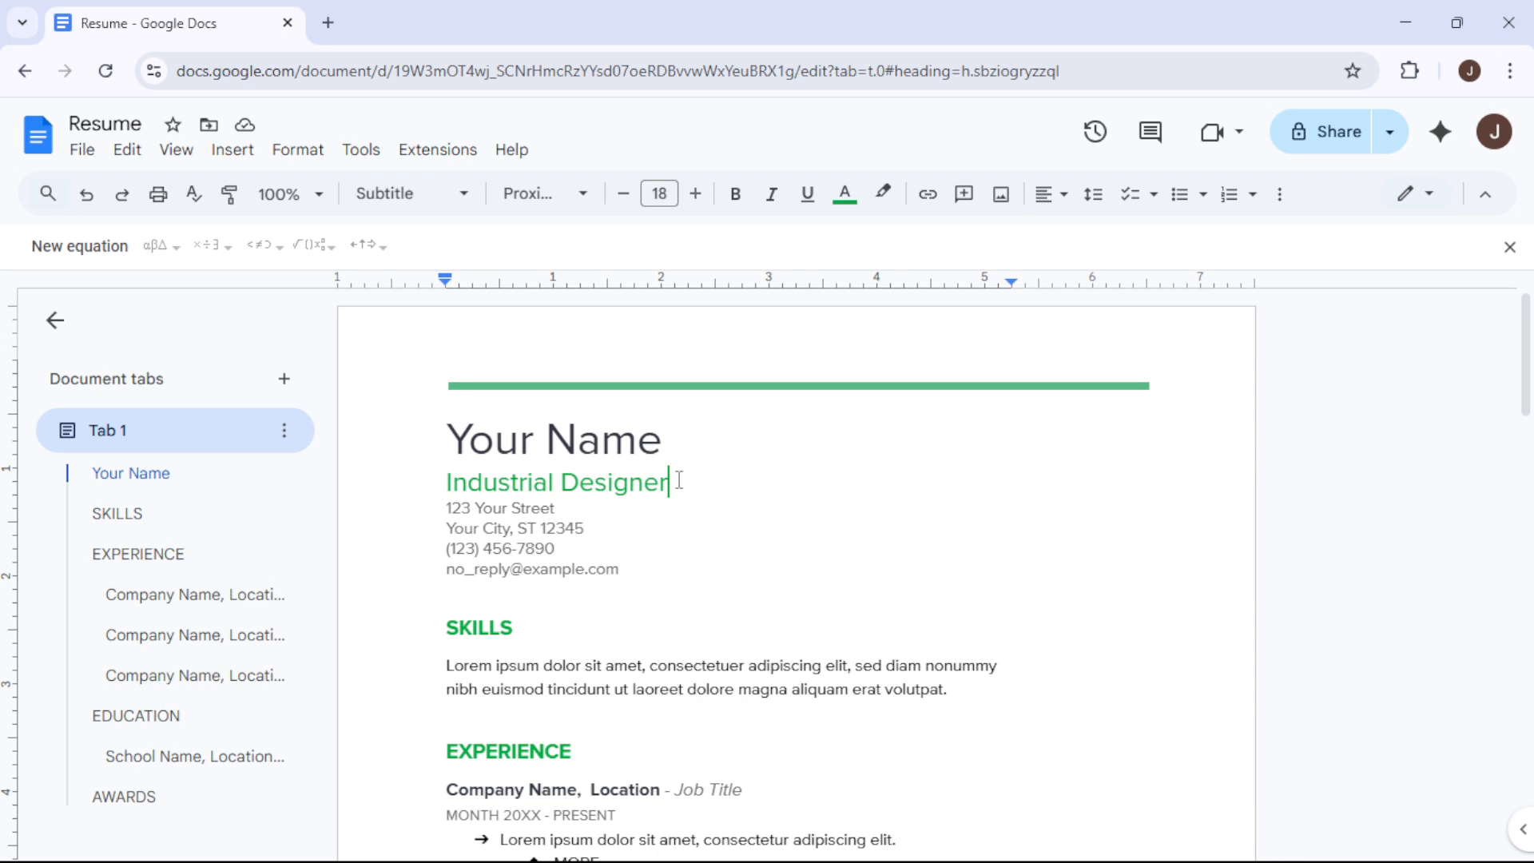
pyautogui.rightClick(677, 484)
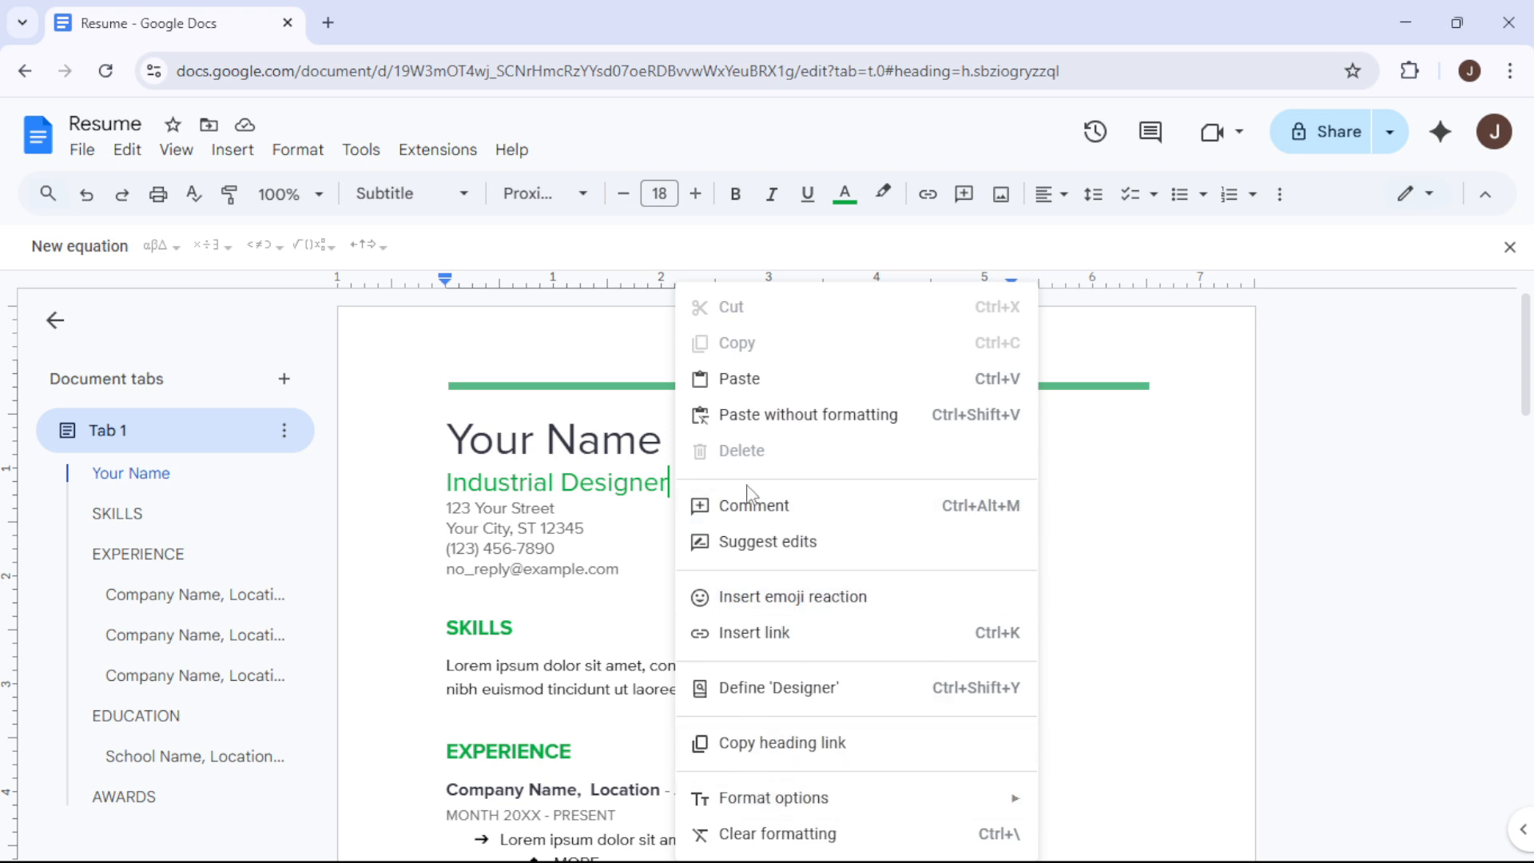
pyautogui.rightClick(611, 282)
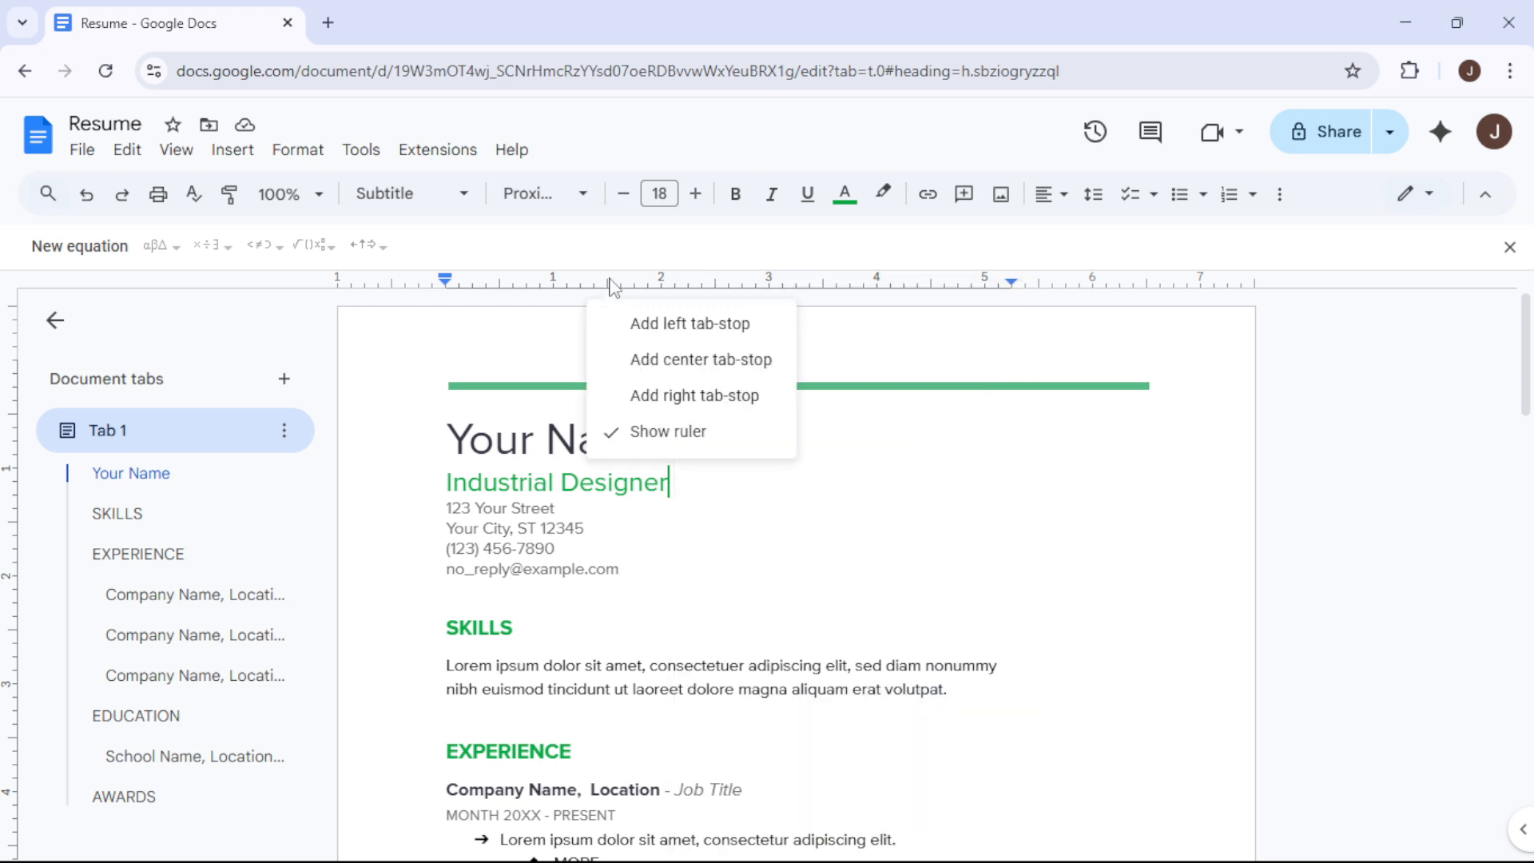
pyautogui.click(708, 338)
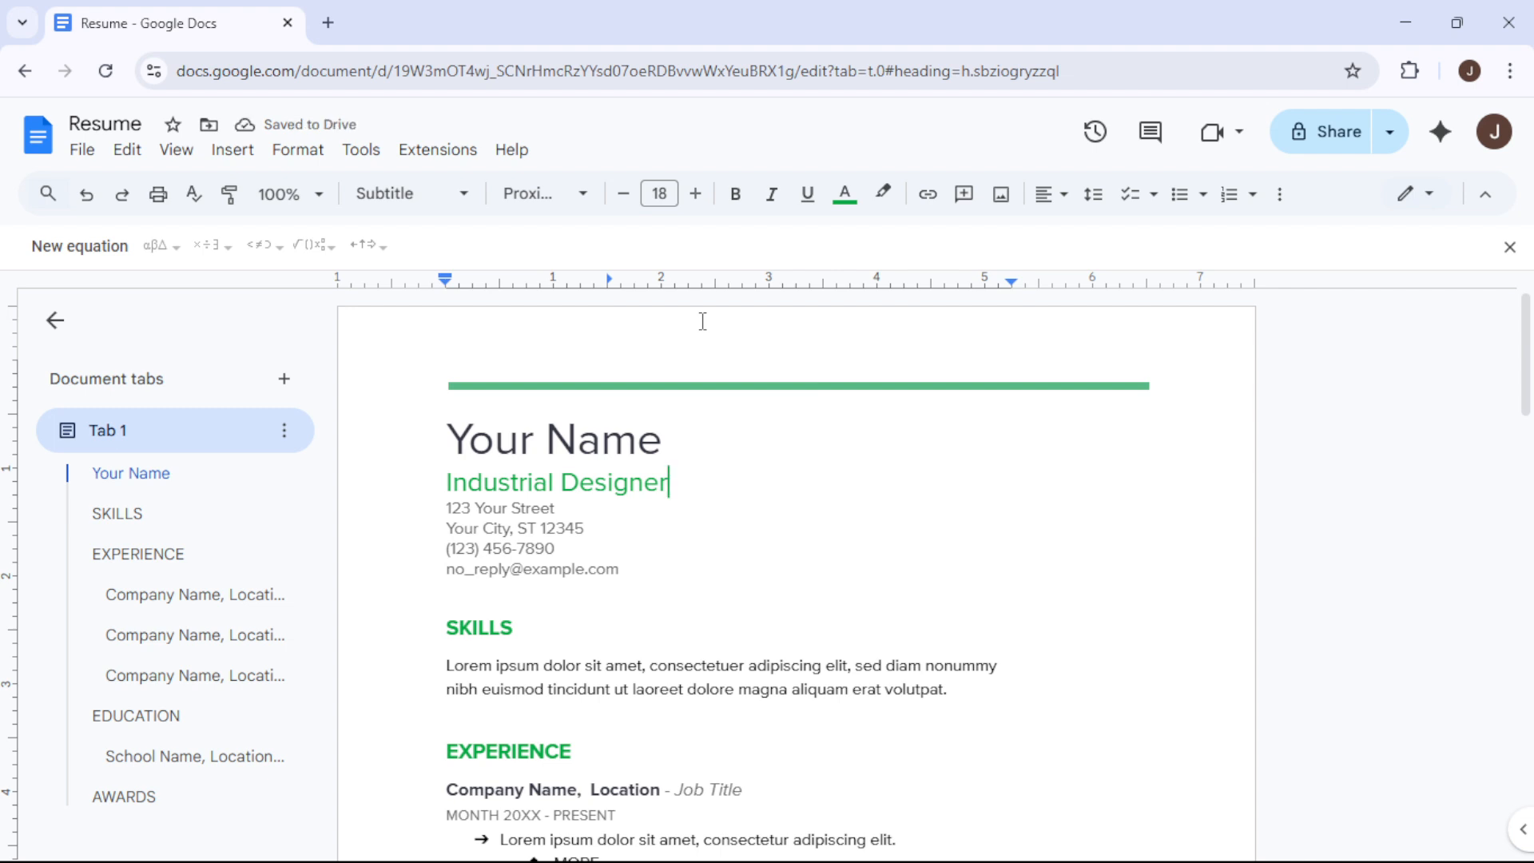
# Try the test word "hello" after "Industrial Designer" and delete it again, ending at the end of the "Your Name" line.
pyautogui.write('hel')
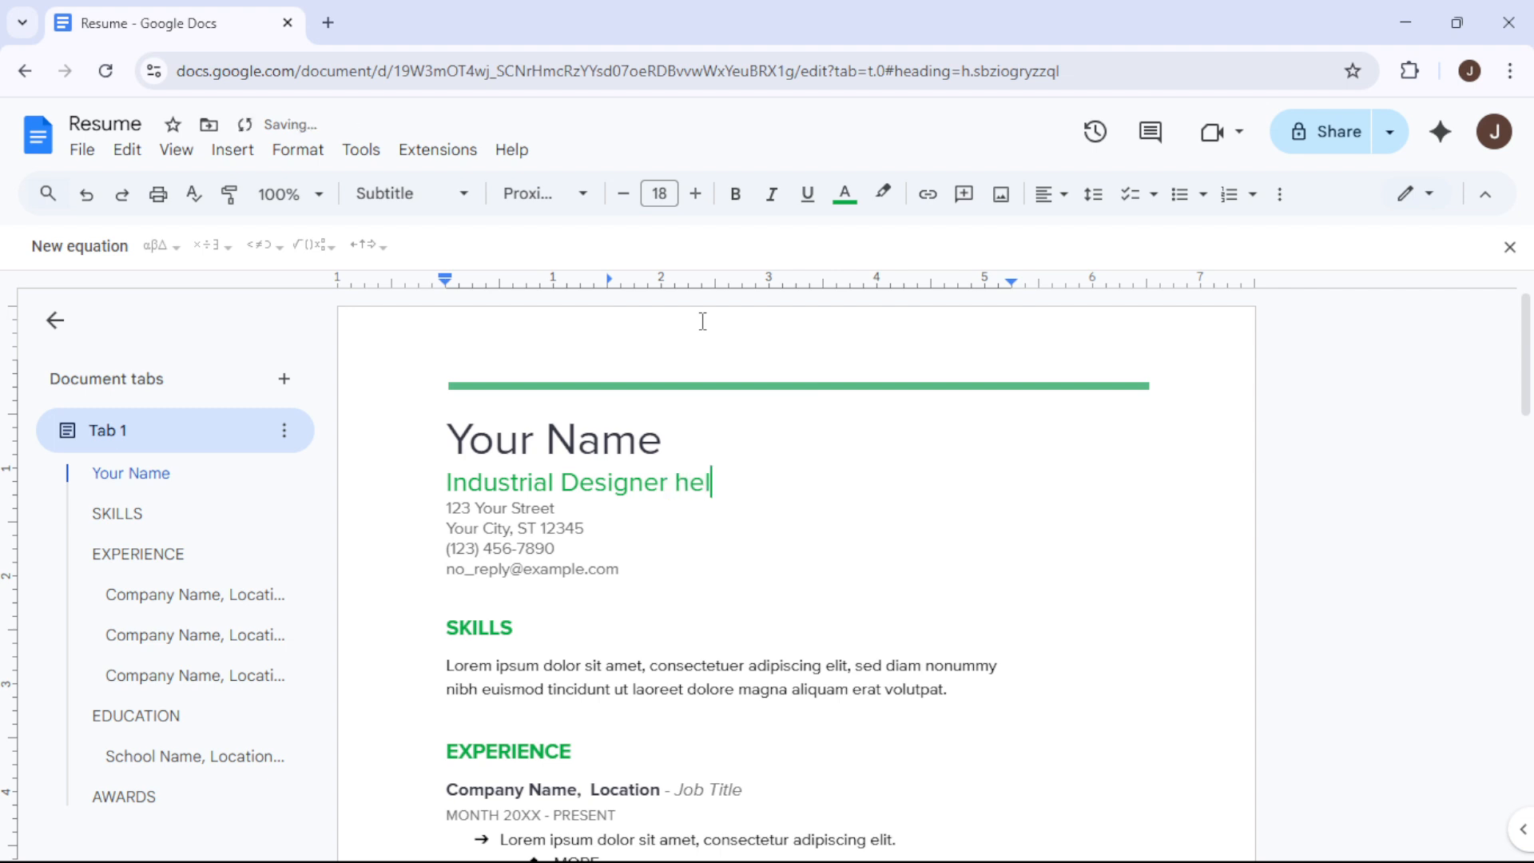
pyautogui.write('o')
pyautogui.press('BackSpace')
pyautogui.press('BackSpace')
pyautogui.press('BackSpace')
pyautogui.press('BackSpace')
pyautogui.press('BackSpace')
pyautogui.press('BackSpace')
pyautogui.press('BackSpace')
pyautogui.press('BackSpace')
pyautogui.press('BackSpace')
pyautogui.press('BackSpace')
pyautogui.press('BackSpace')
# Add a center tab stop at about 2 inches on the "Your Name" line and enter a tab followed by "he" after the title.
pyautogui.rightClick(693, 299)
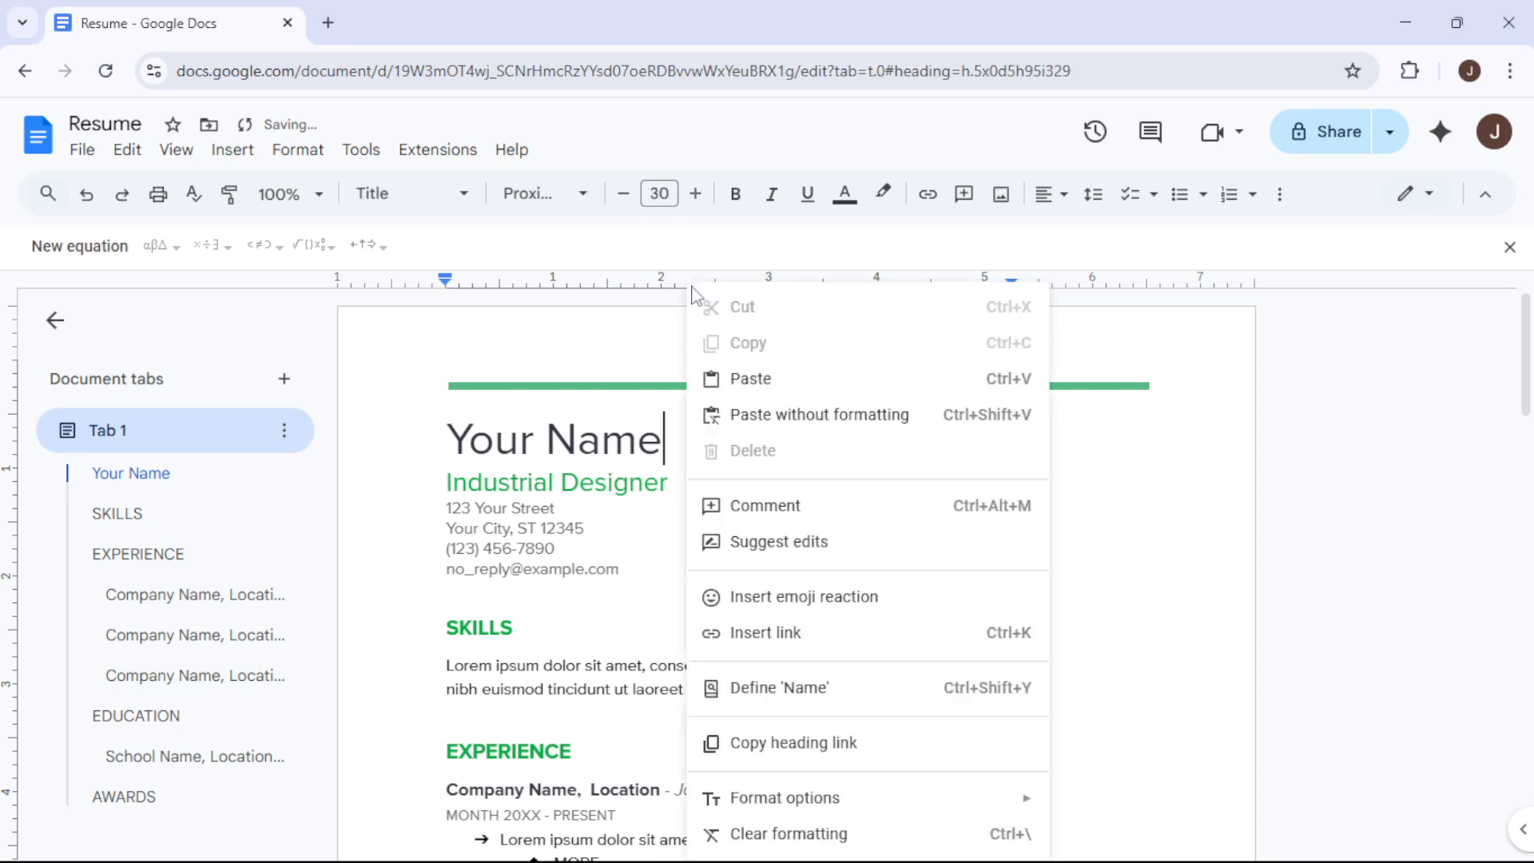
pyautogui.rightClick(668, 287)
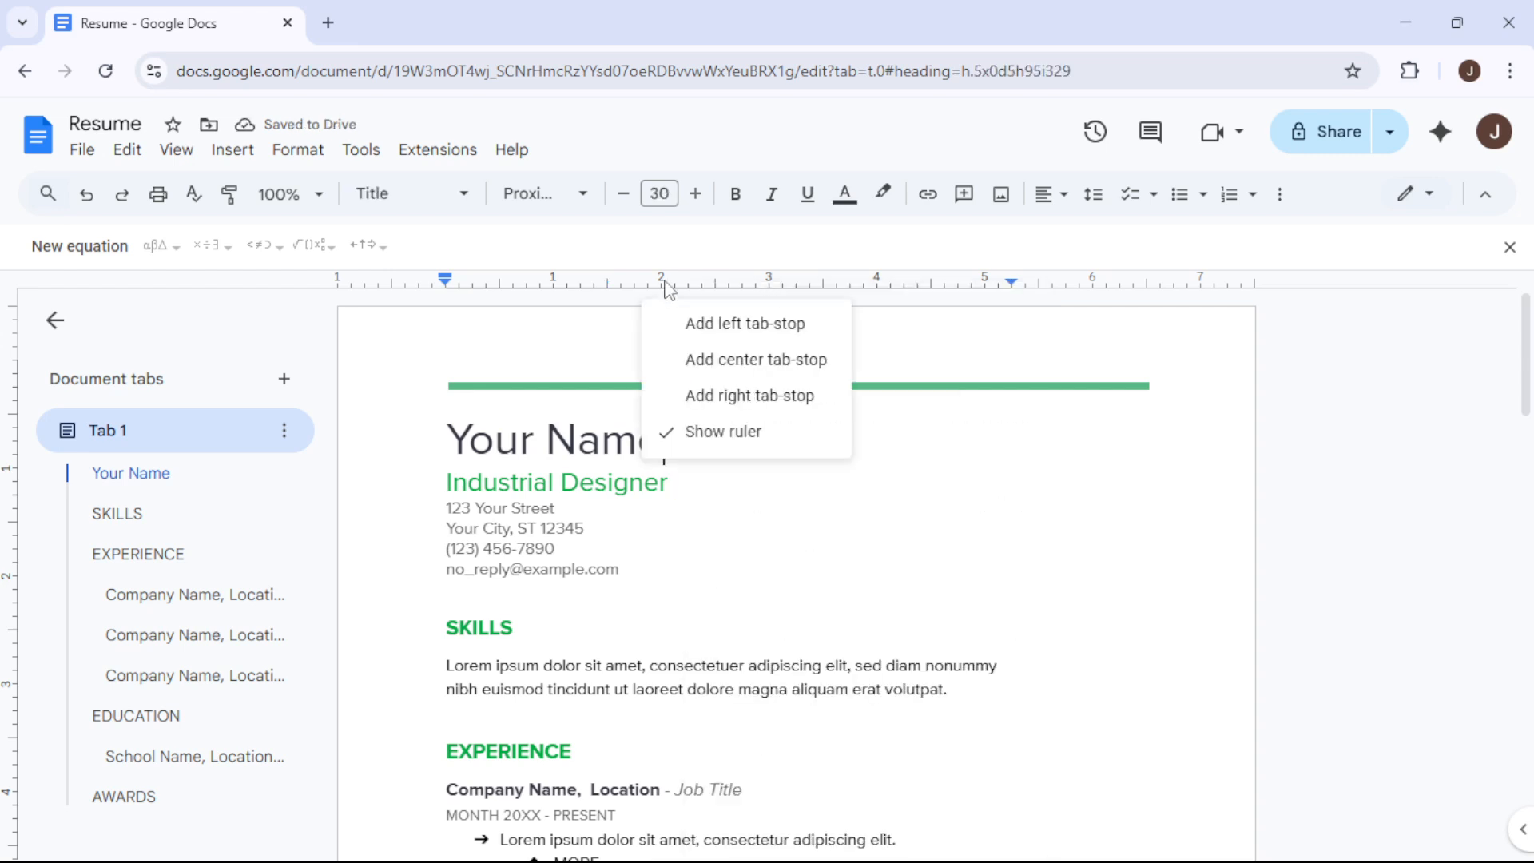
pyautogui.click(737, 367)
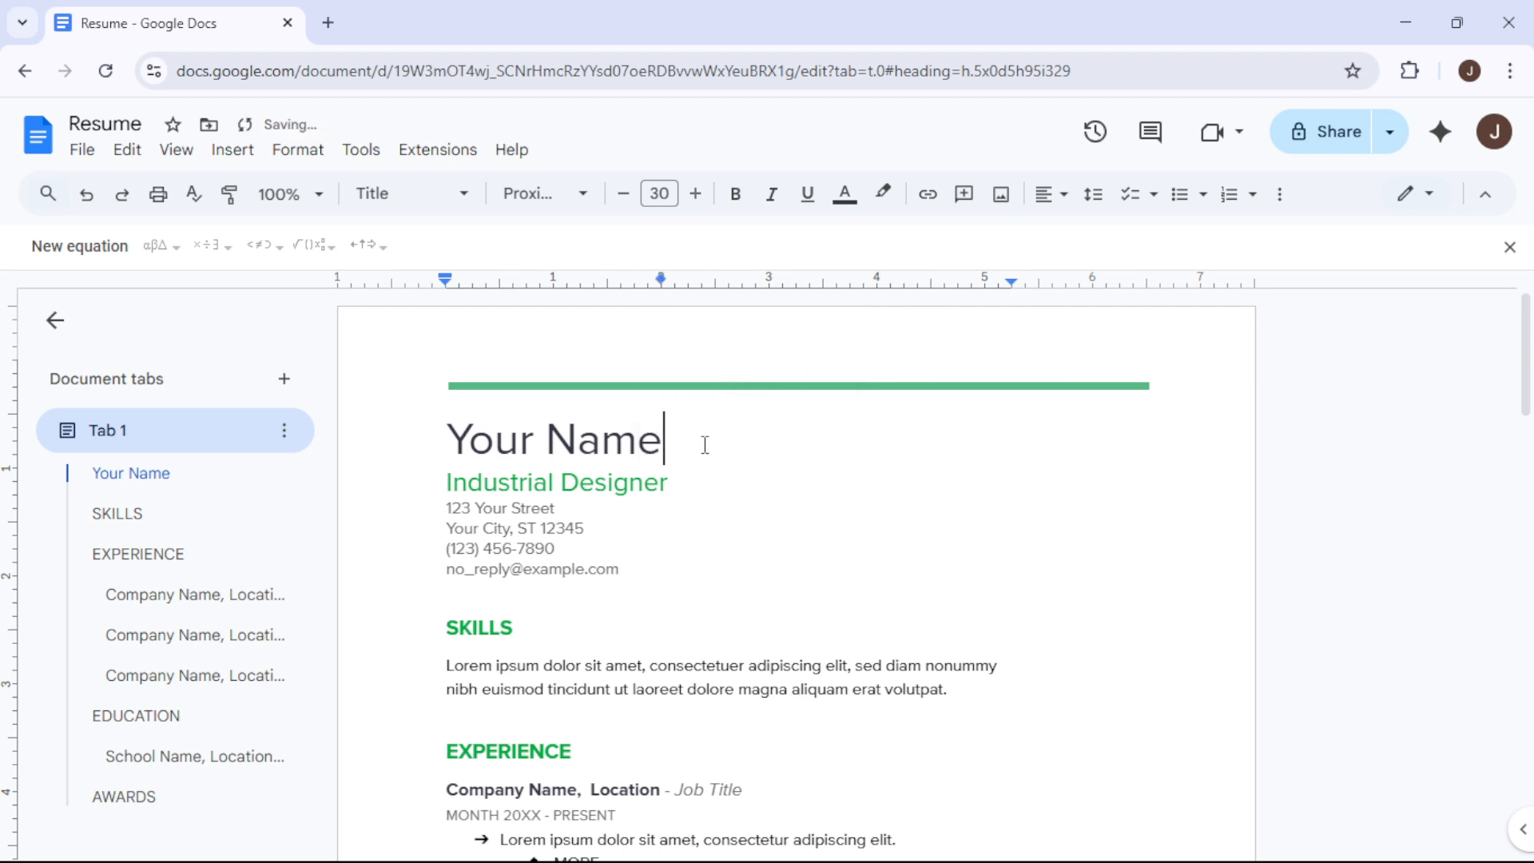
pyautogui.press('Tab')
pyautogui.write('he')
# Add a right tab stop at about 1.4 inches on the title line and place the cursor before "he".
pyautogui.click(607, 285)
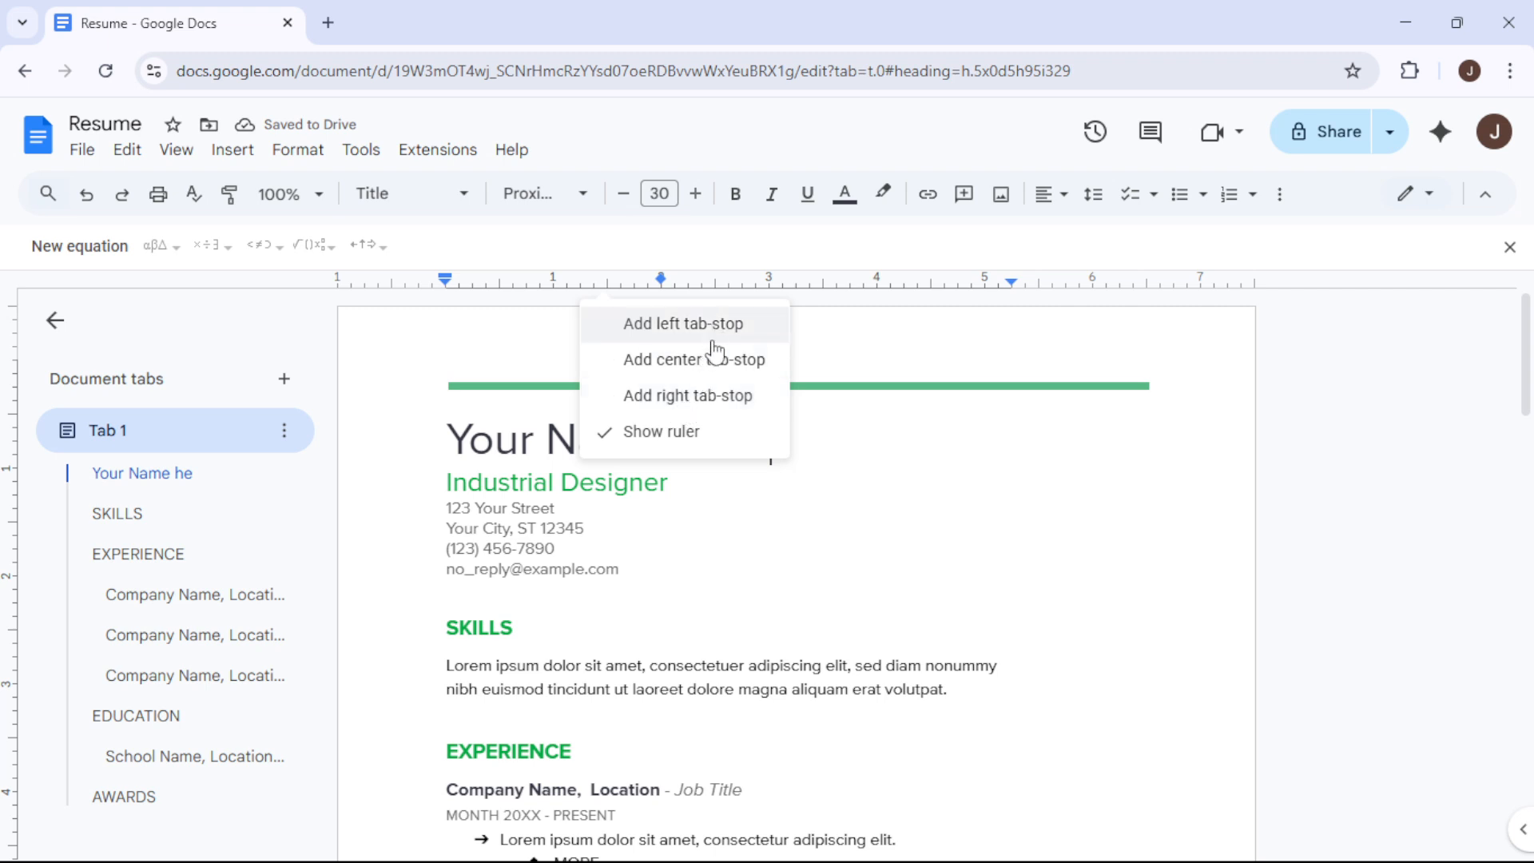
pyautogui.click(723, 399)
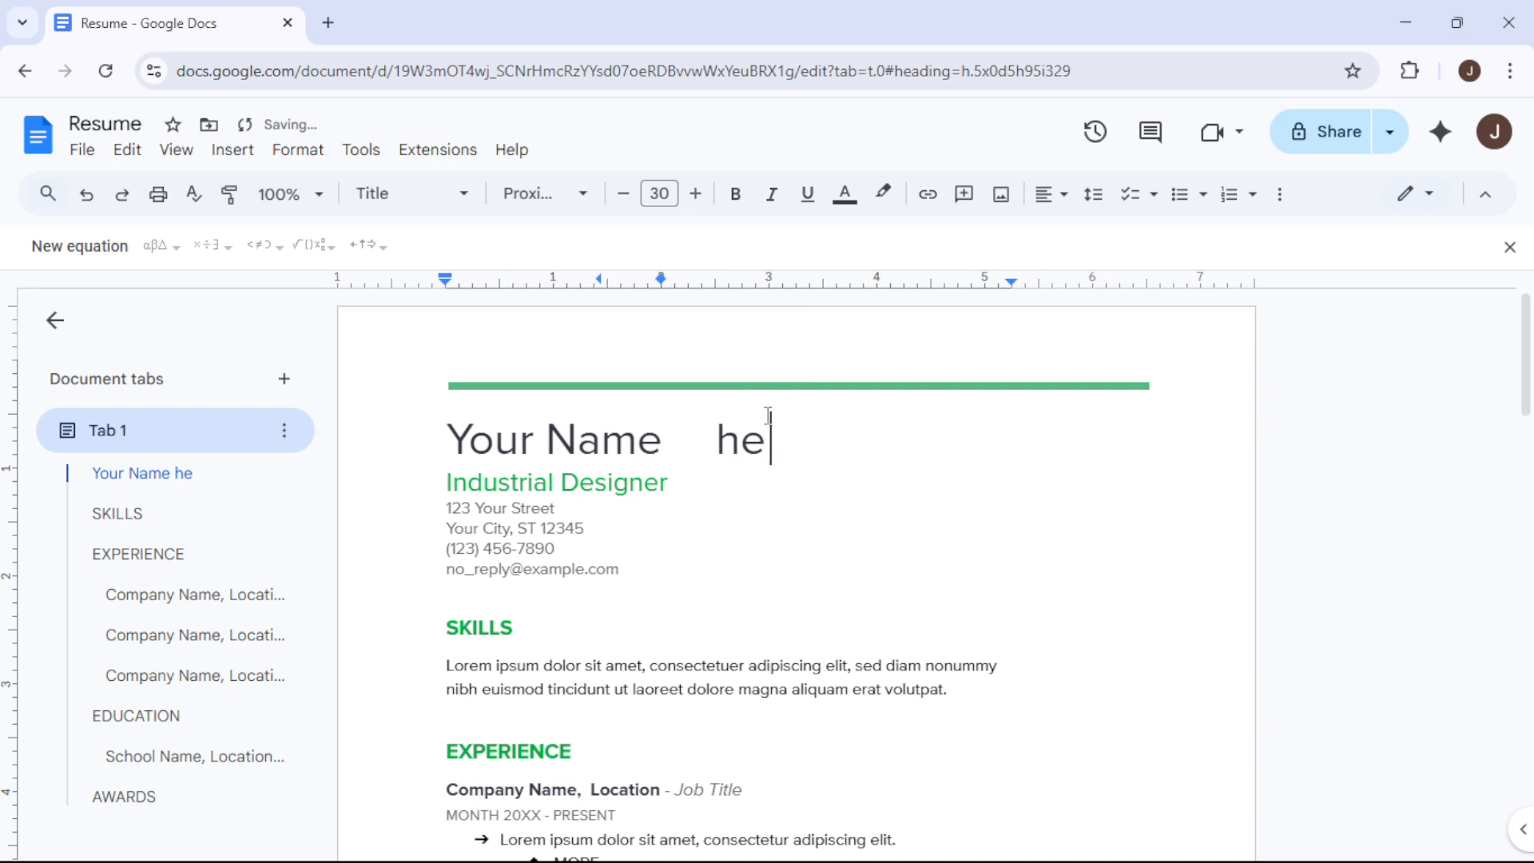
pyautogui.click(716, 432)
# Reposition the title line's center tab stop to about 2.1 inches and remove its right tab stop from the ruler.
pyautogui.moveTo(660, 282); pyautogui.dragTo(856, 285)
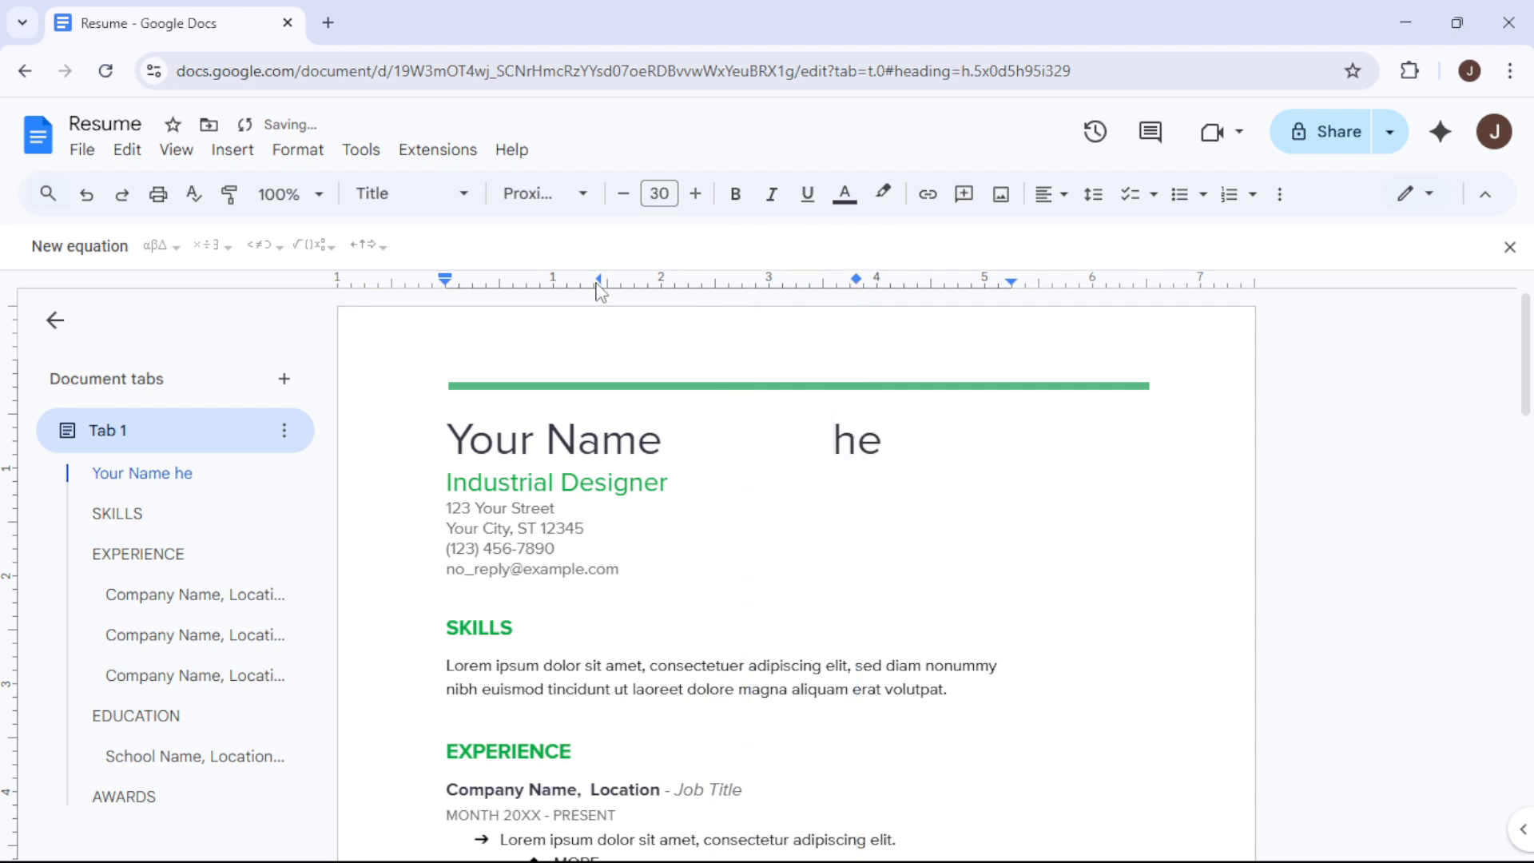
pyautogui.moveTo(598, 283)
pyautogui.mouseDown()
pyautogui.moveTo(541, 283)
pyautogui.moveTo(675, 320)
pyautogui.mouseUp()
pyautogui.moveTo(858, 281); pyautogui.dragTo(673, 286)
# Insert a series of tabs before "he" in the title line until it wraps onto a second line.
pyautogui.press('Tab')
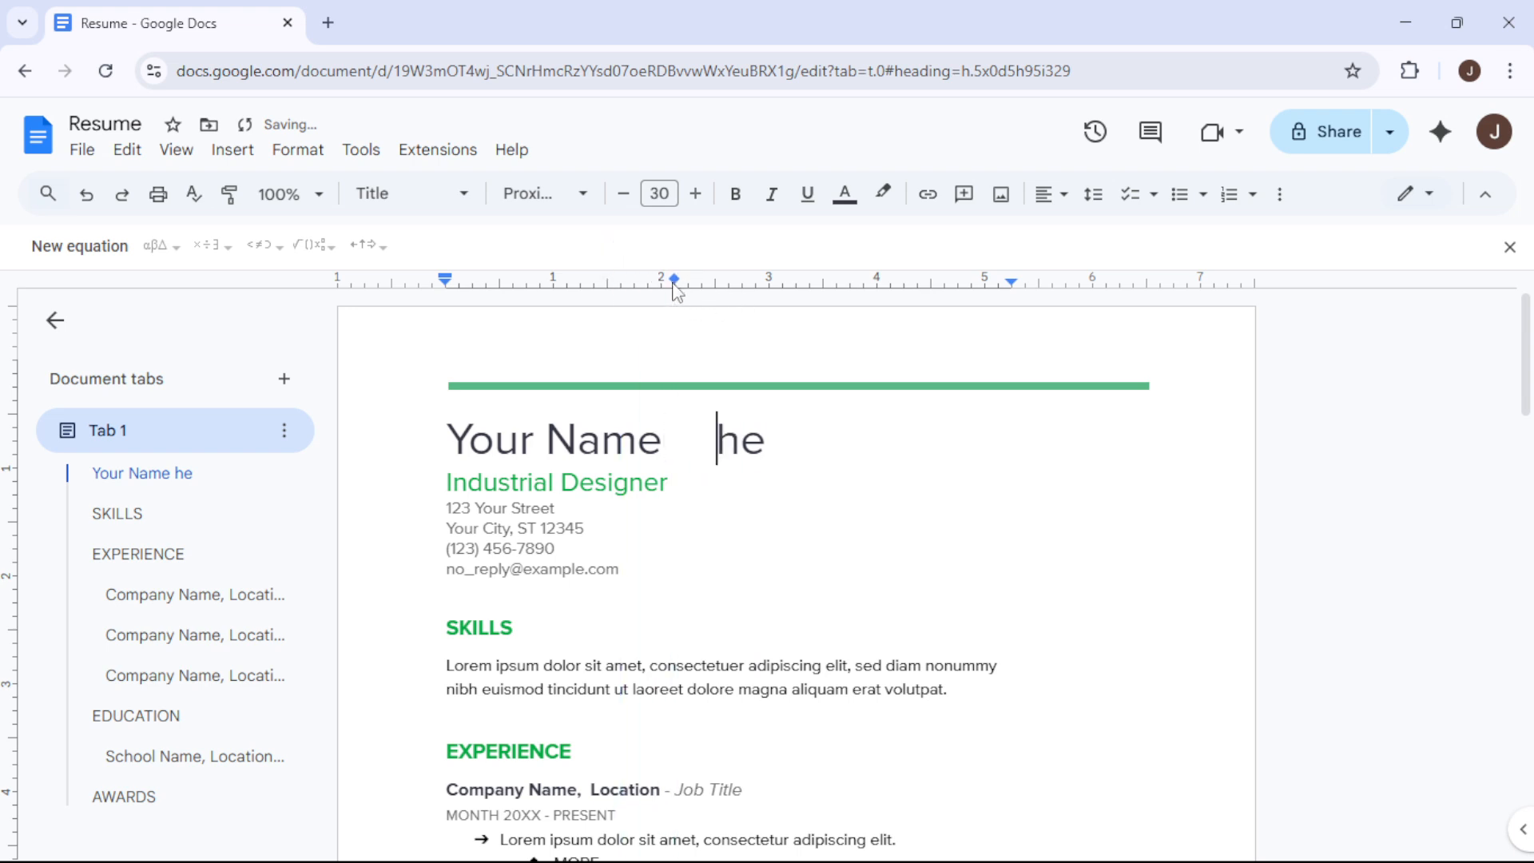
pyautogui.press('Tab')
pyautogui.press('Tab')
pyautogui.press('Tab')
pyautogui.press('Tab')
pyautogui.press('Tab')
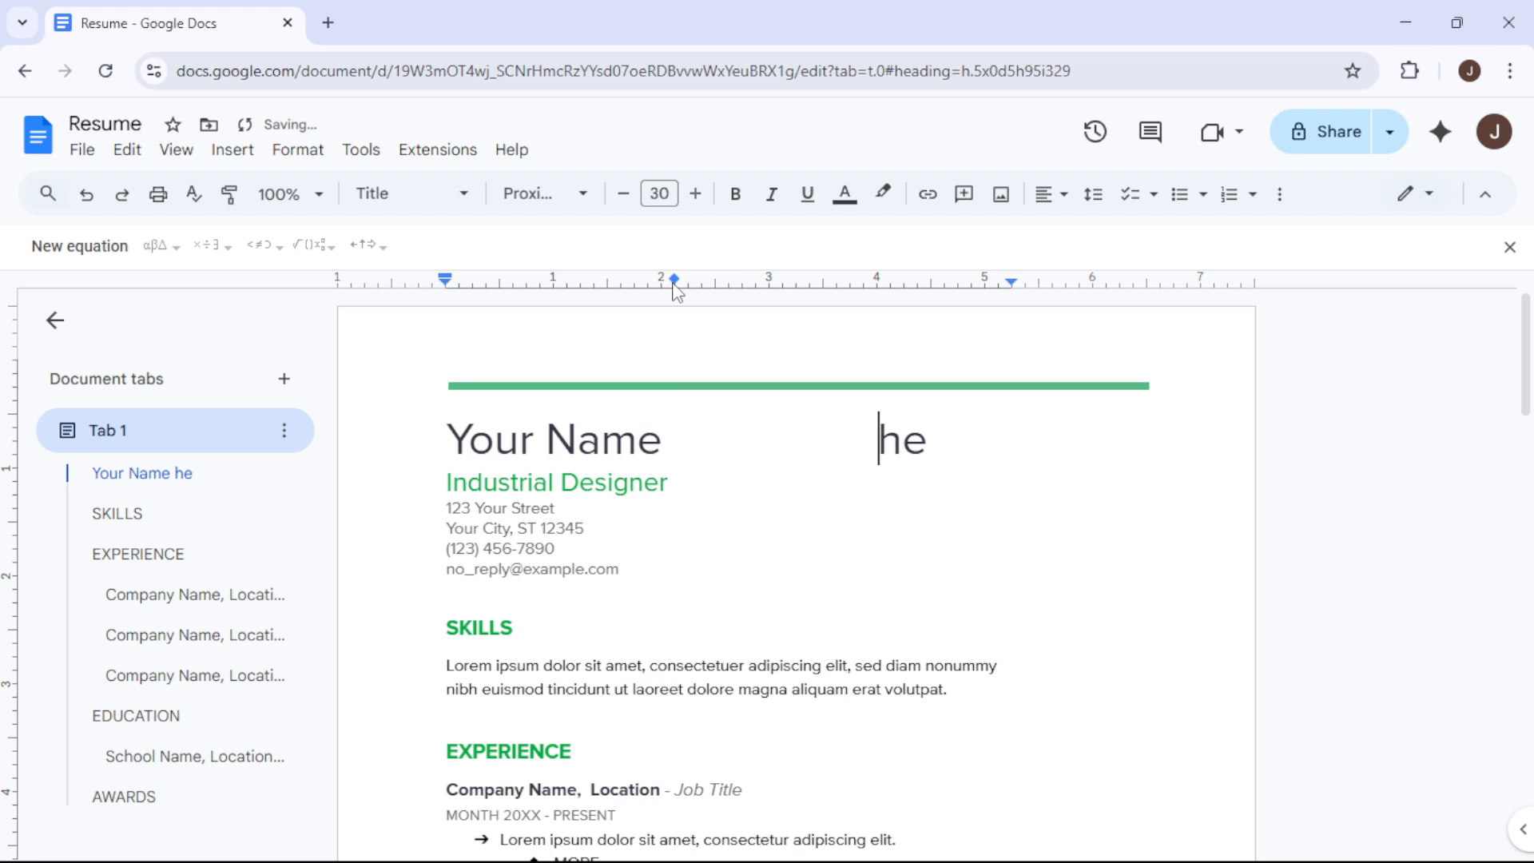
pyautogui.press('Tab')
pyautogui.press('Tab')
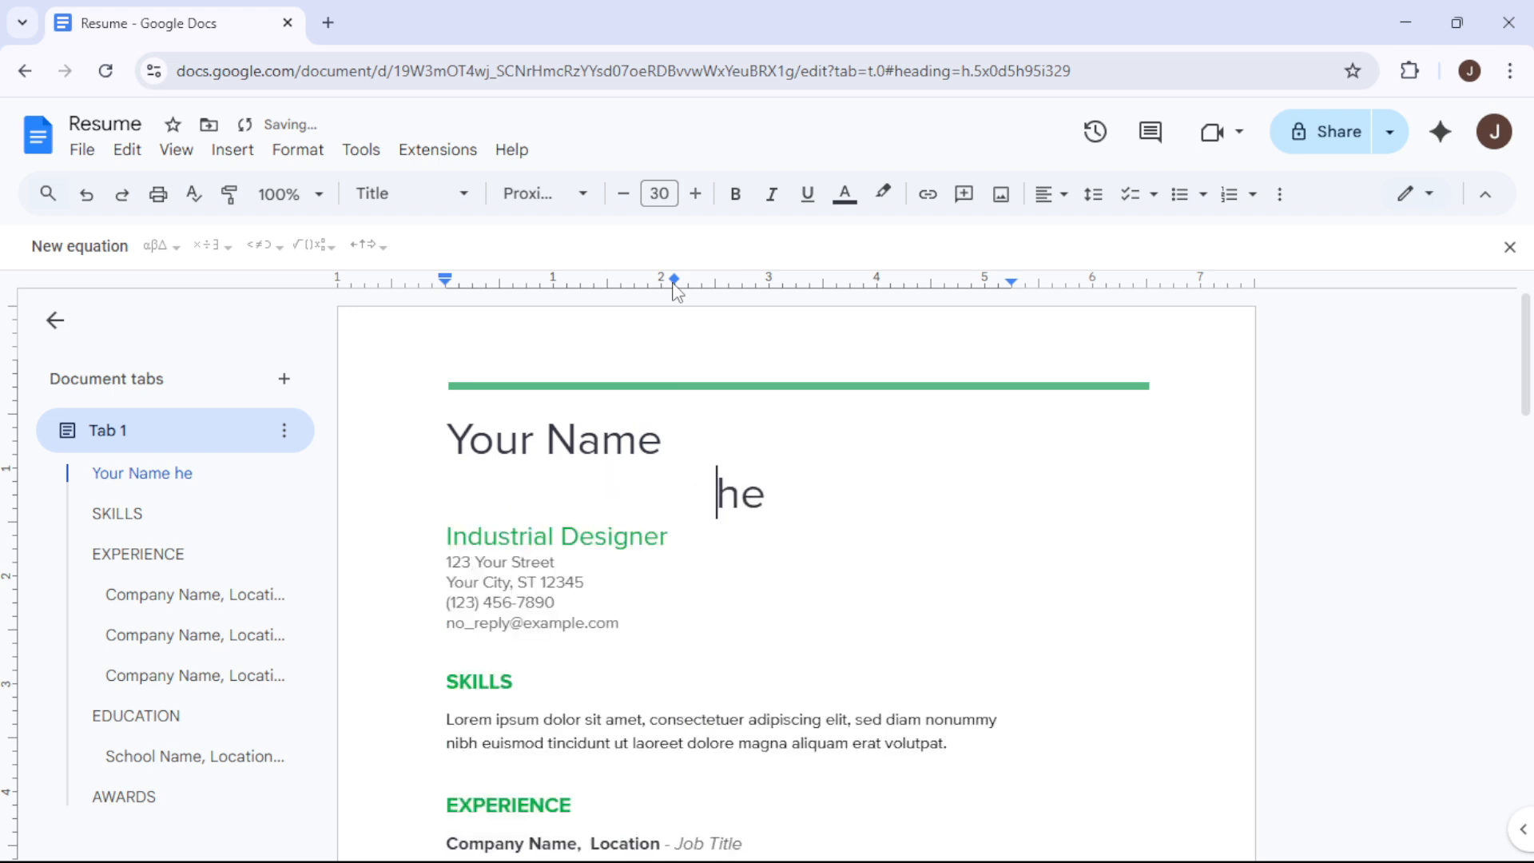
# Remove the center tab stop at about 2.1 inches from the ruler and undo that removal.
pyautogui.rightClick(677, 282)
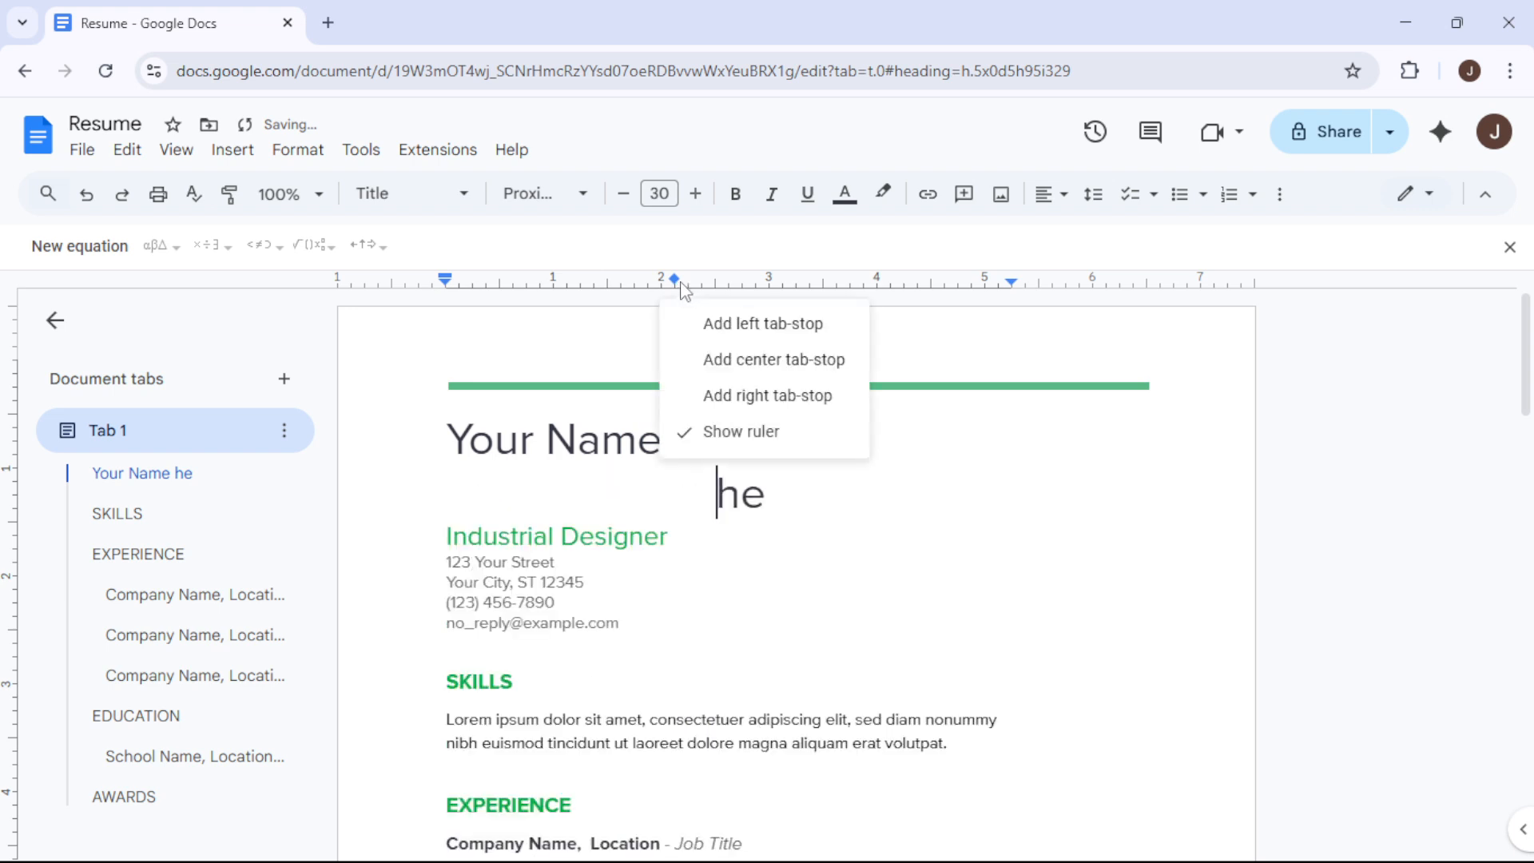
pyautogui.moveTo(675, 280); pyautogui.dragTo(782, 309)
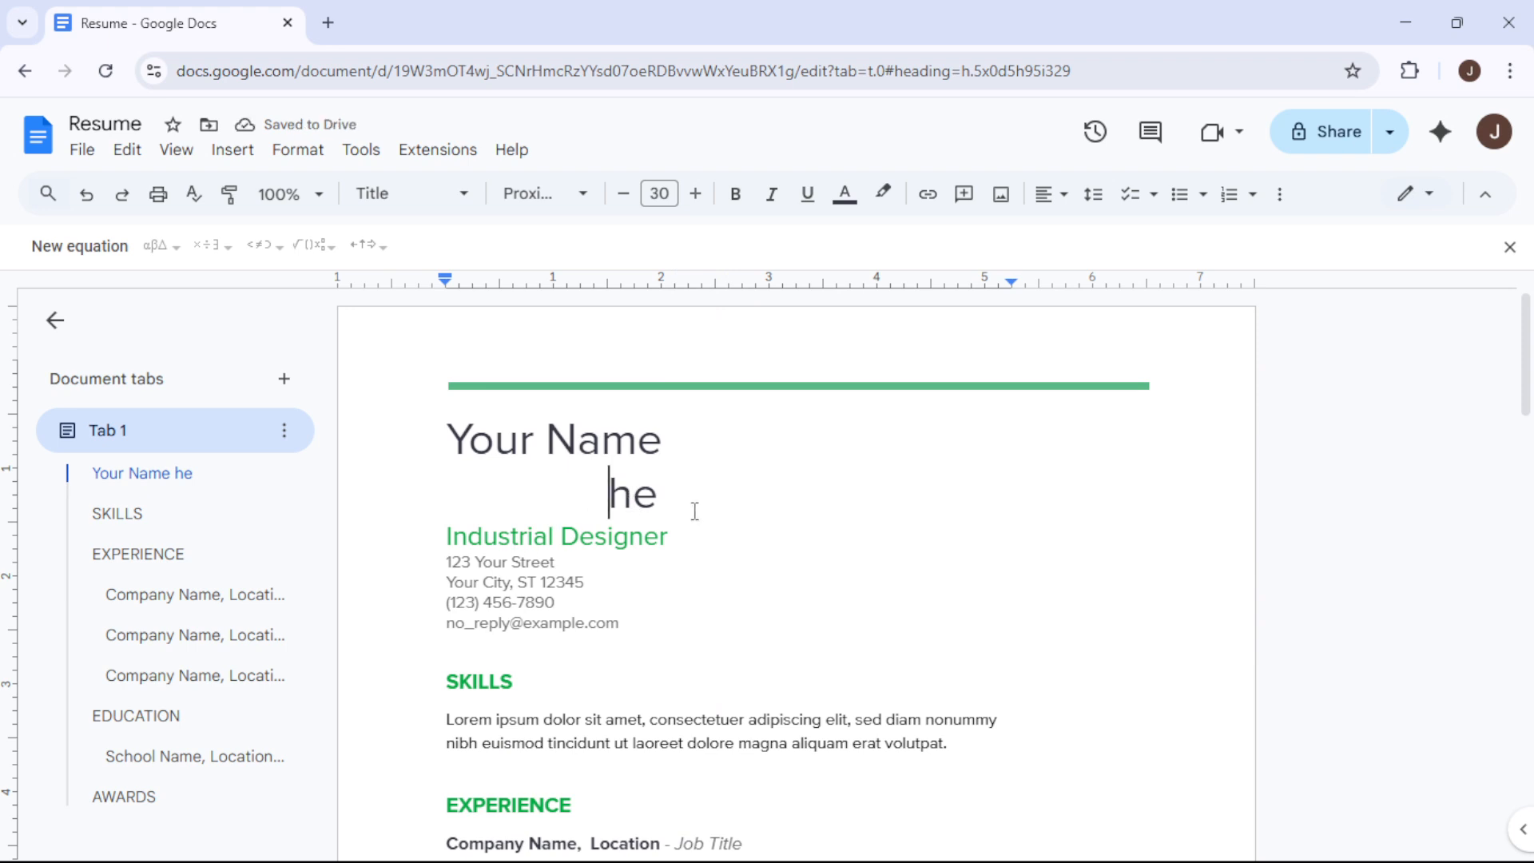
pyautogui.hotkey('ctrl', 'z')
# Undo the most recent tab insertions before "he" until it is back on the "Your Name" line.
pyautogui.hotkey('ctrl', 'z')
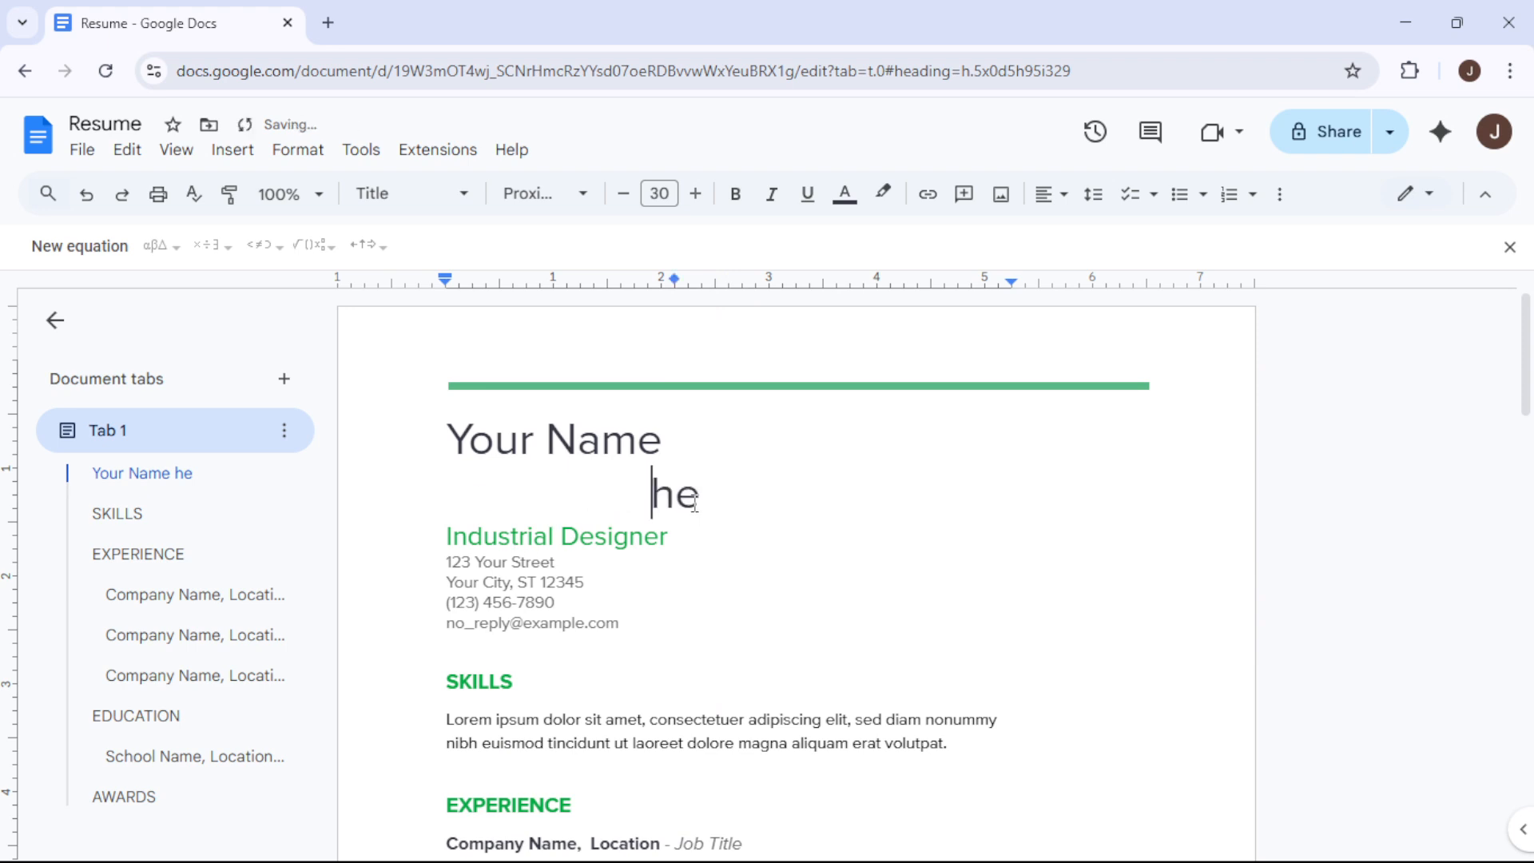
pyautogui.hotkey('ctrl', 'z')
pyautogui.hotkey('ctrl', 'z')
pyautogui.hotkey('ctrl', 'z')
pyautogui.hotkey('ctrl', 'z')
pyautogui.hotkey('ctrl', 'z')
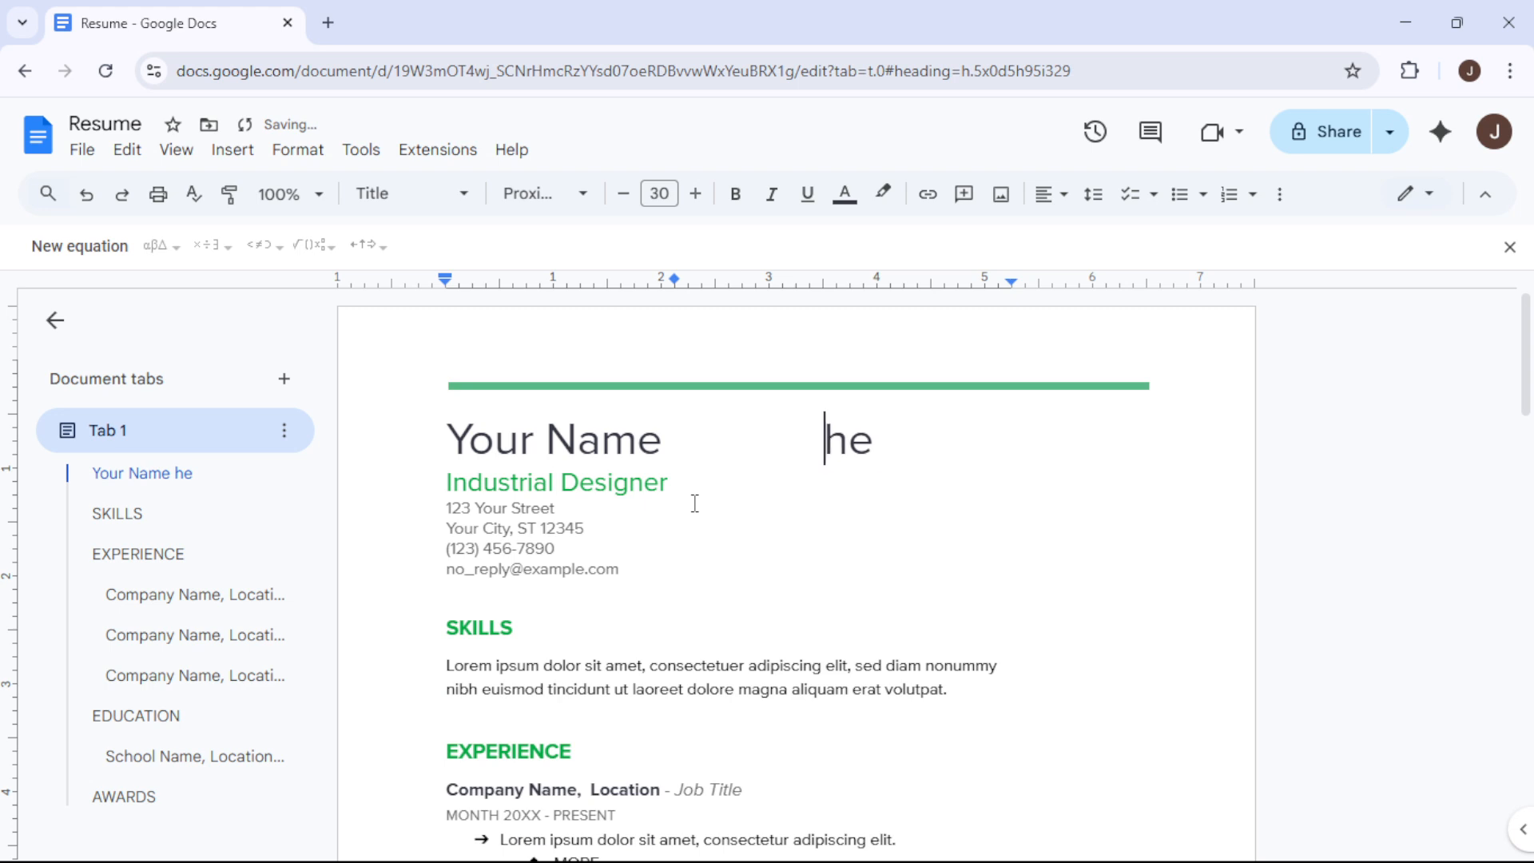